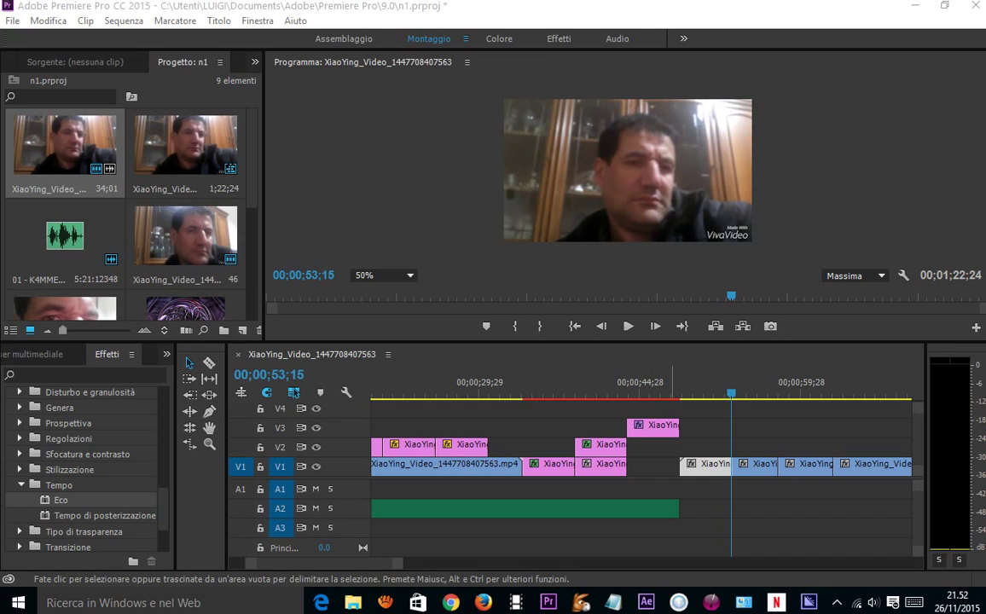
- Play the sequence from 53;15, then expand Utilità and select Convertitore Cineon
click(628, 326)
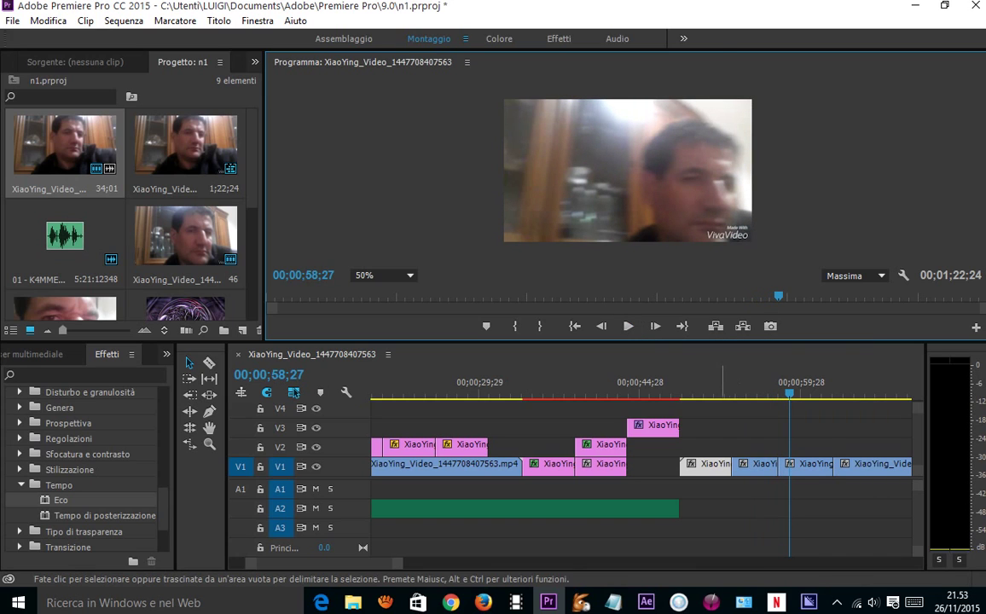
click(716, 380)
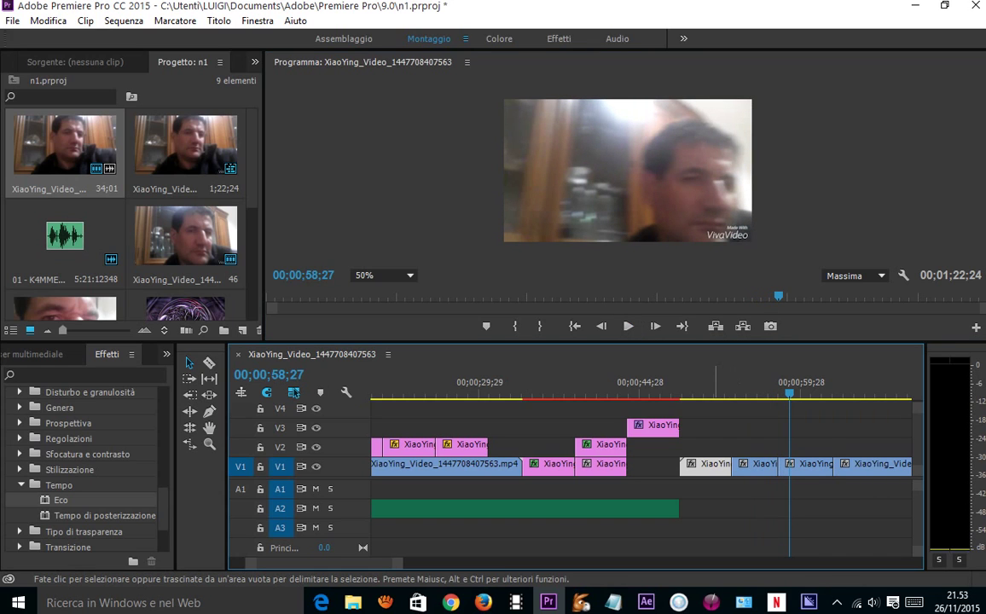
scroll(81, 460, down, 1)
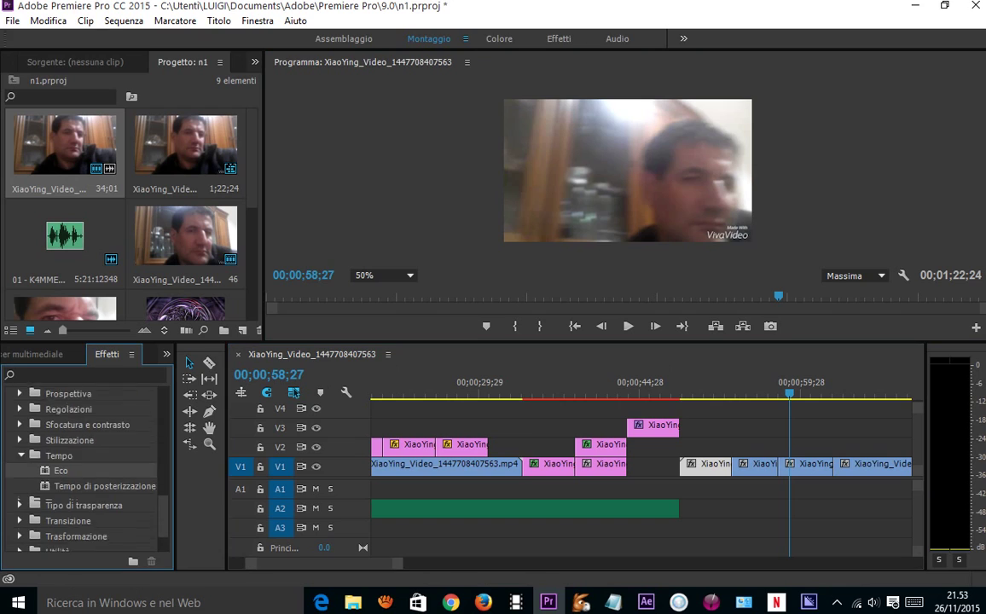
scroll(81, 461, down, 2)
click(19, 498)
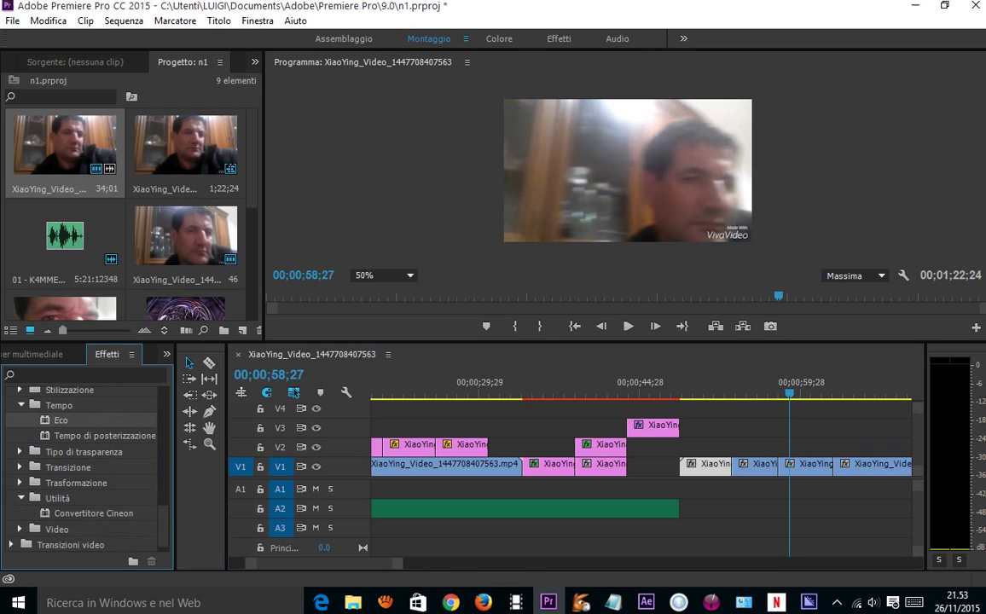
click(94, 513)
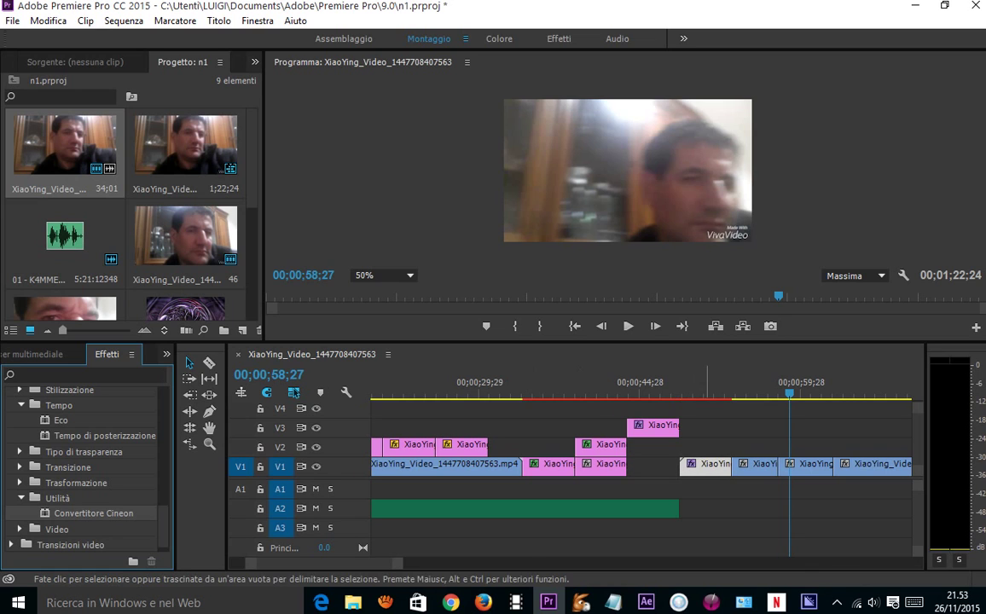
- Apply Convertitore Cineon to the V1 clip and scrub from 49;26 to 1;00;17 to review
drag(94, 513, 714, 464)
mouse_move(790, 393)
mouse_down()
mouse_move(692, 394)
mouse_move(750, 394)
mouse_up()
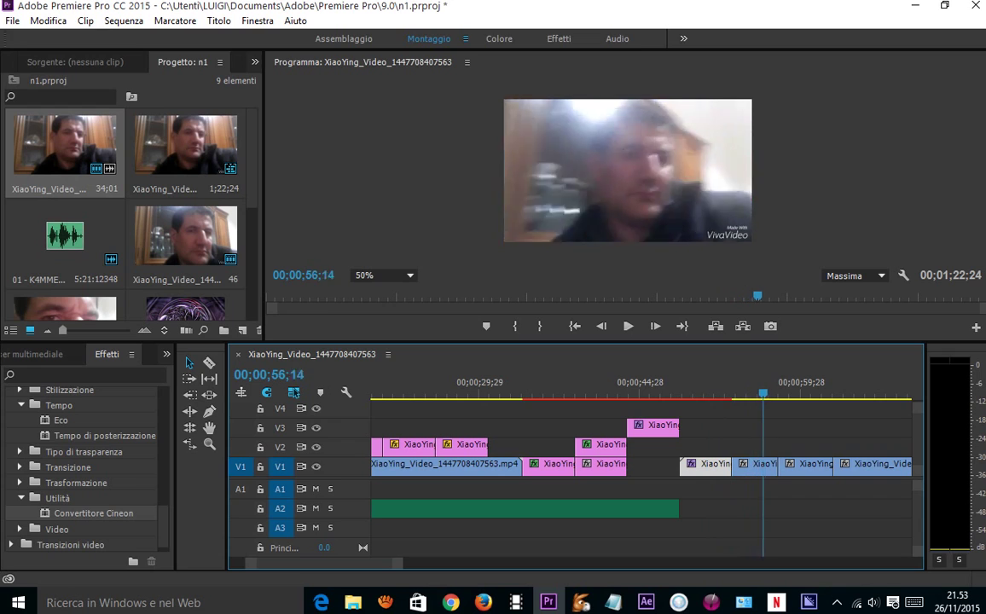
drag(749, 393, 807, 394)
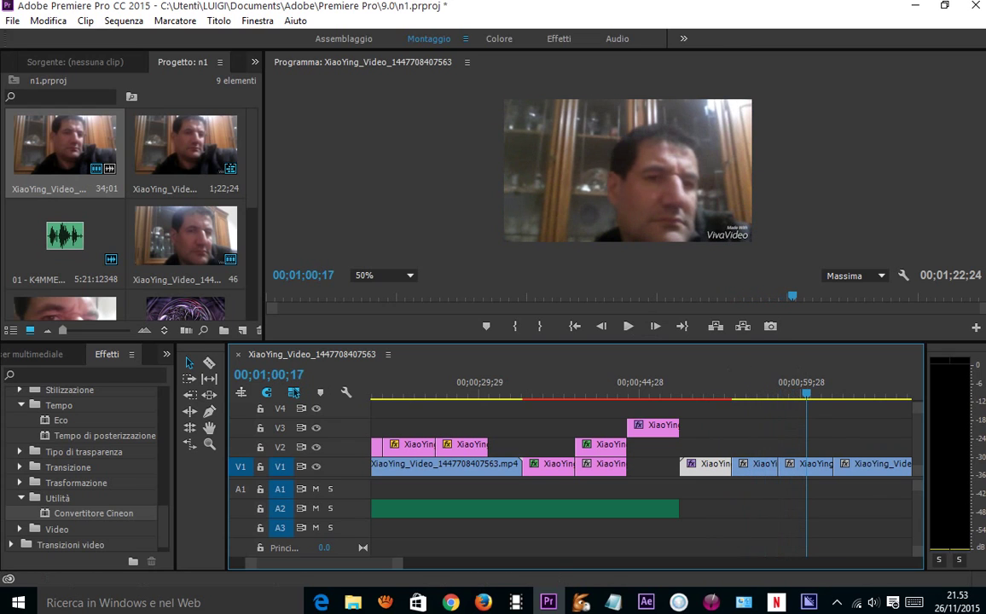
- Apply Rifletti in orizzontale from Trasformazione to the V1 clip and preview it around 53;27
click(20, 483)
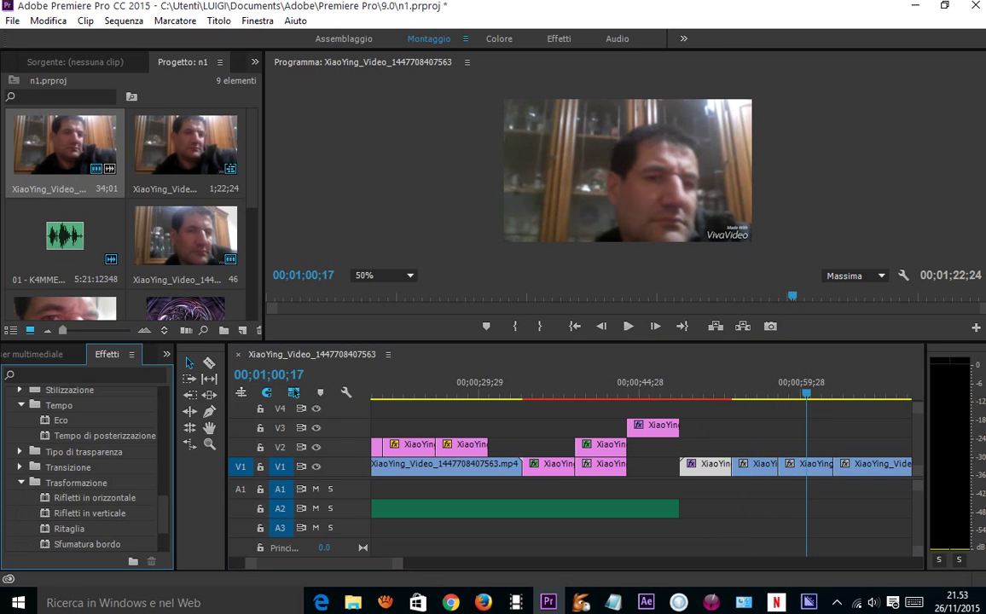
click(88, 498)
drag(89, 498, 755, 464)
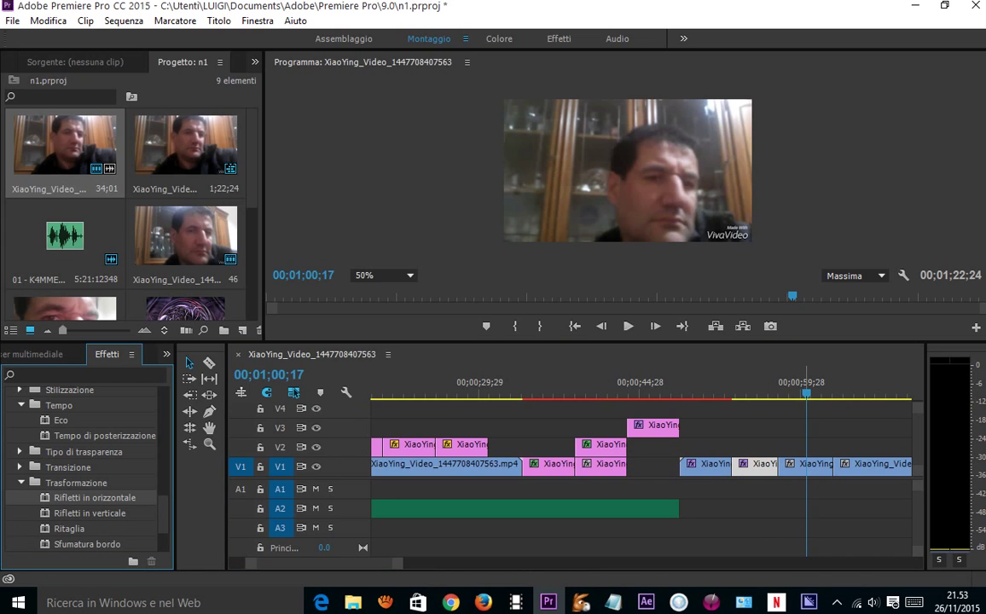
drag(807, 393, 734, 392)
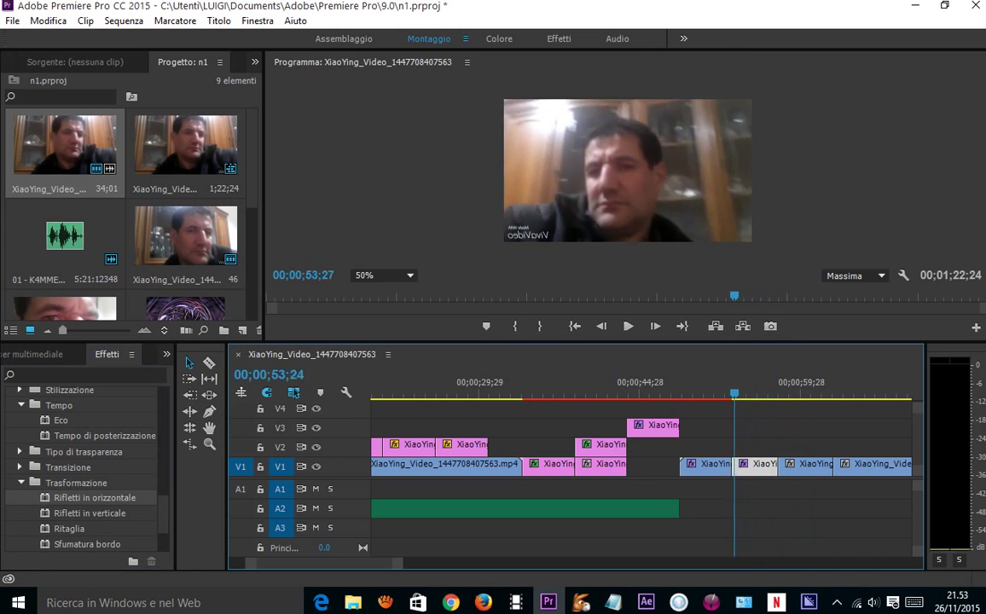
mouse_move(734, 393)
mouse_down()
mouse_move(793, 393)
mouse_move(764, 392)
mouse_up()
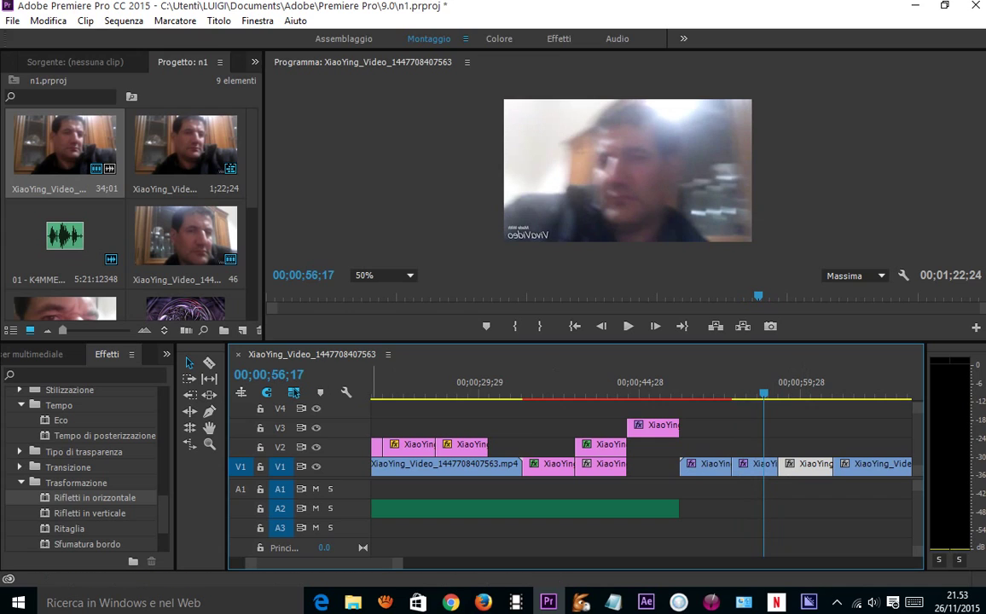
- Apply the Ritaglia crop effect to the V1 clip at 59;28
click(69, 529)
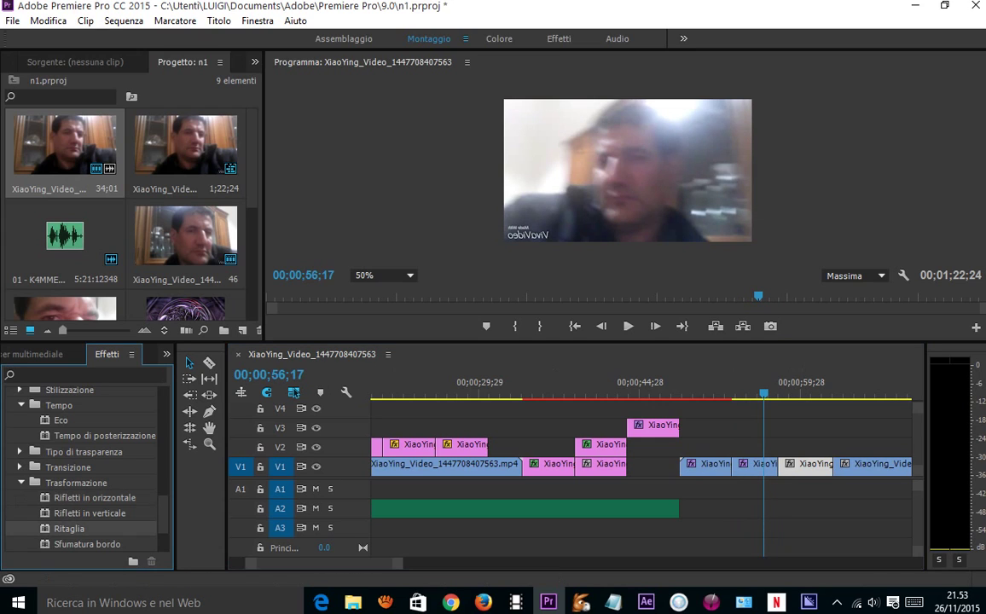
drag(69, 529, 691, 383)
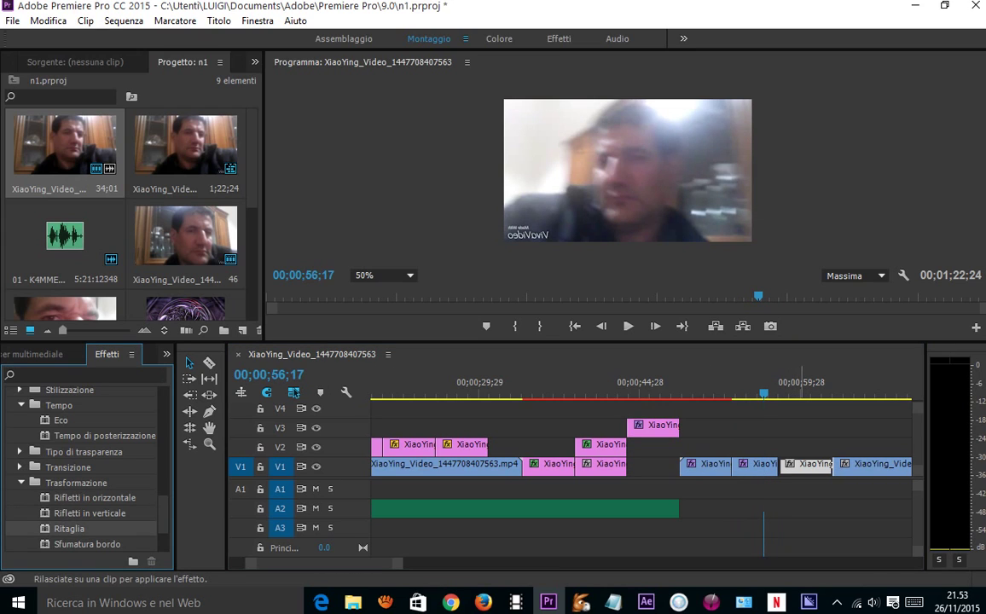
drag(717, 341, 807, 464)
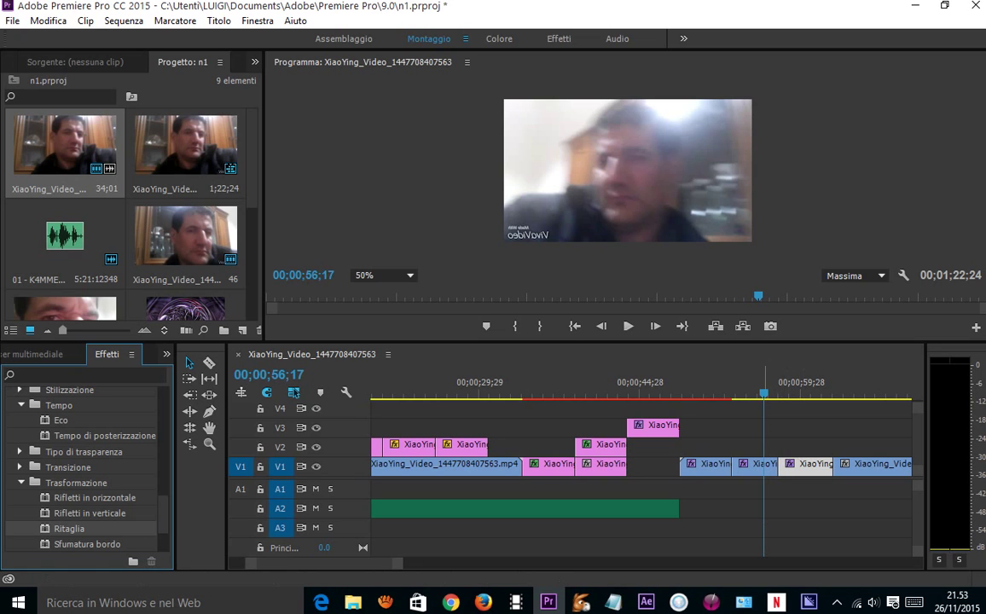
- Review the edited section with J/K/L back to 55;06, then select the last V1 clip
key(space)
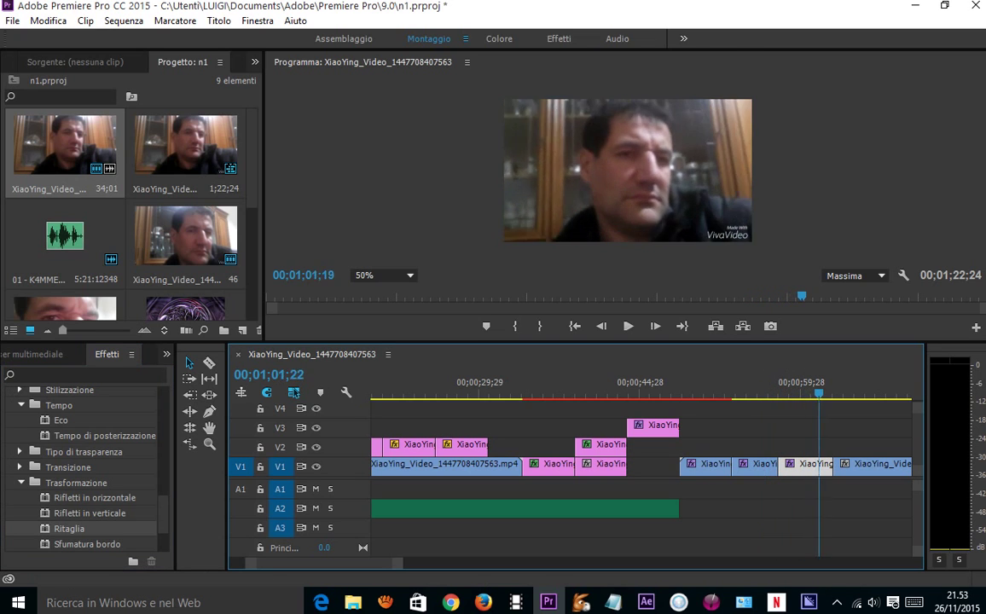
key(j)
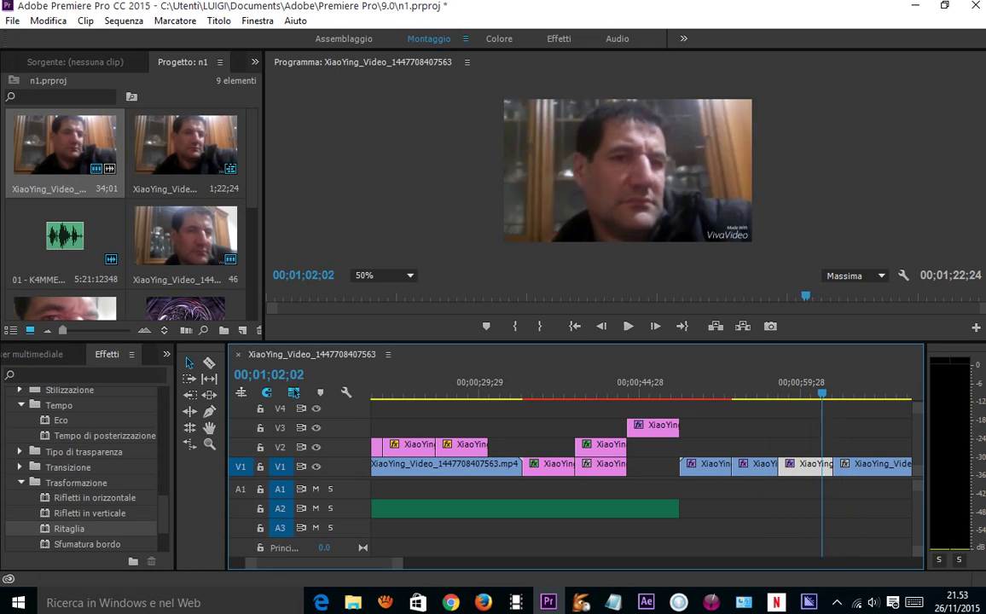
key(l)
key(j)
key(j)
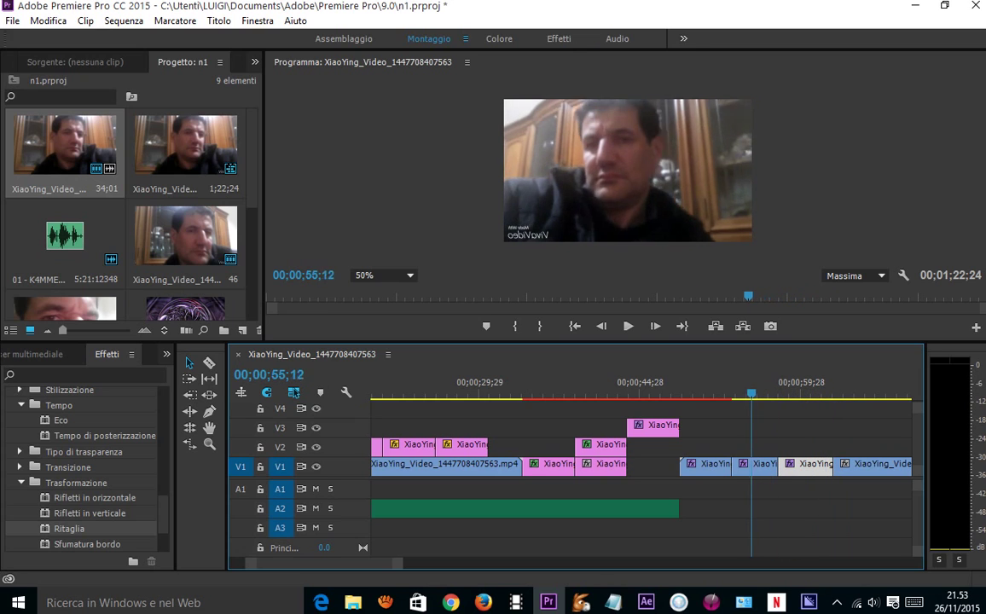
click(870, 465)
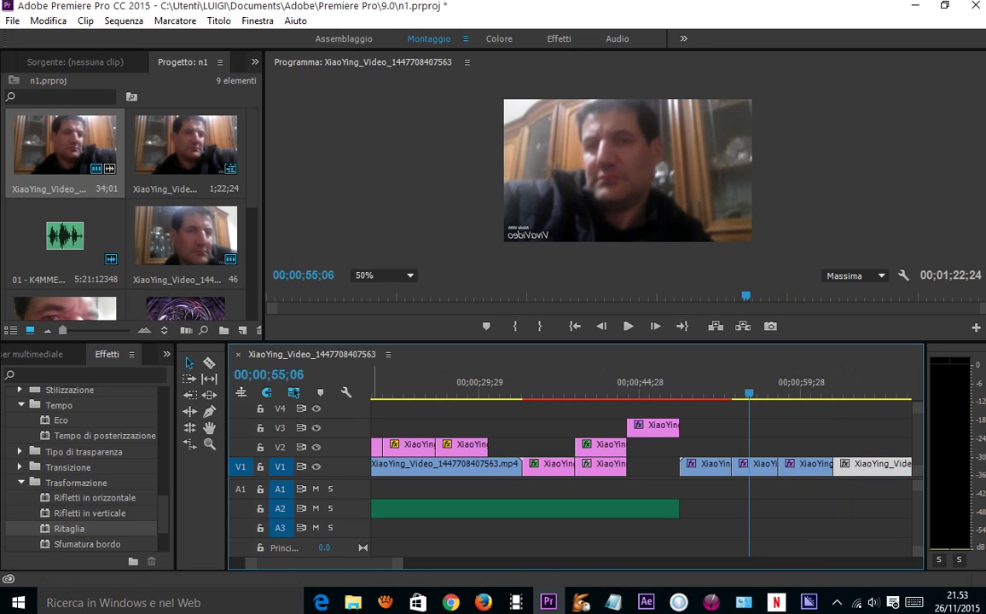
- Apply the Sfumatura bordo edge-feather effect to a V1 clip
scroll(86, 465, down, 2)
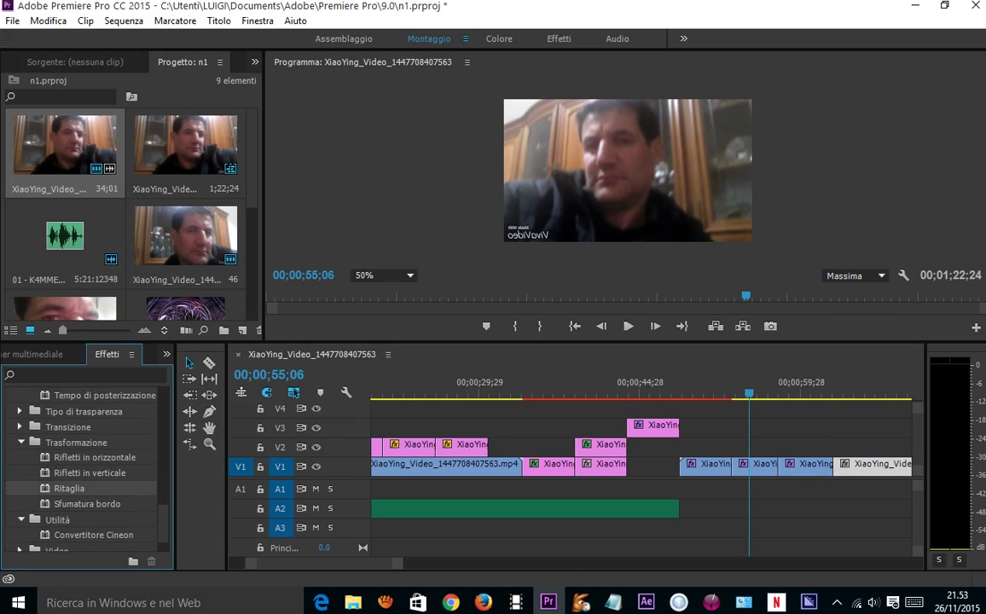
click(87, 504)
drag(87, 504, 719, 380)
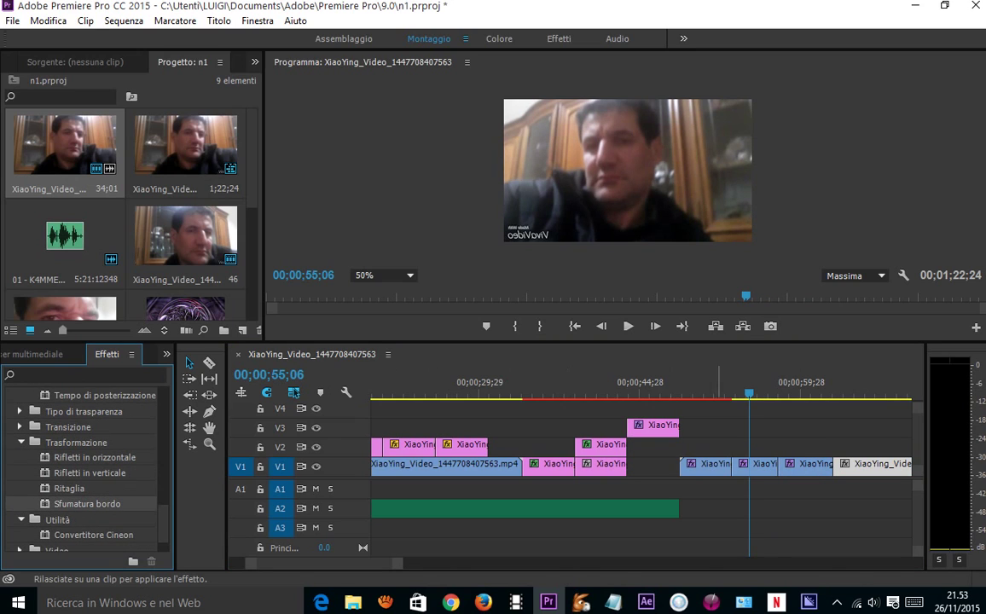
drag(828, 422, 718, 464)
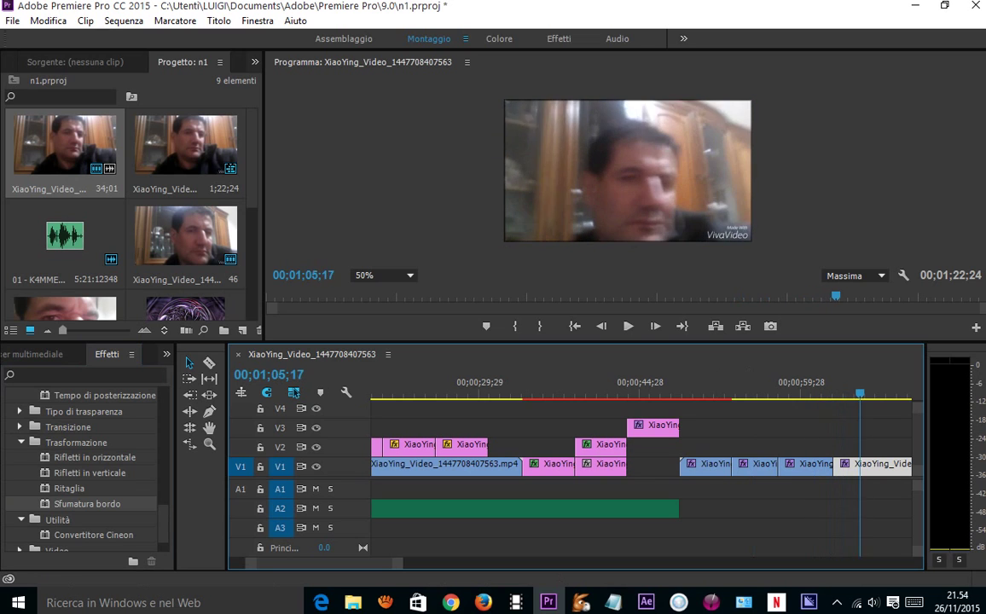
- Shuttle playback forward to 1;09;12 and back to about 58;21 to review
key(j)
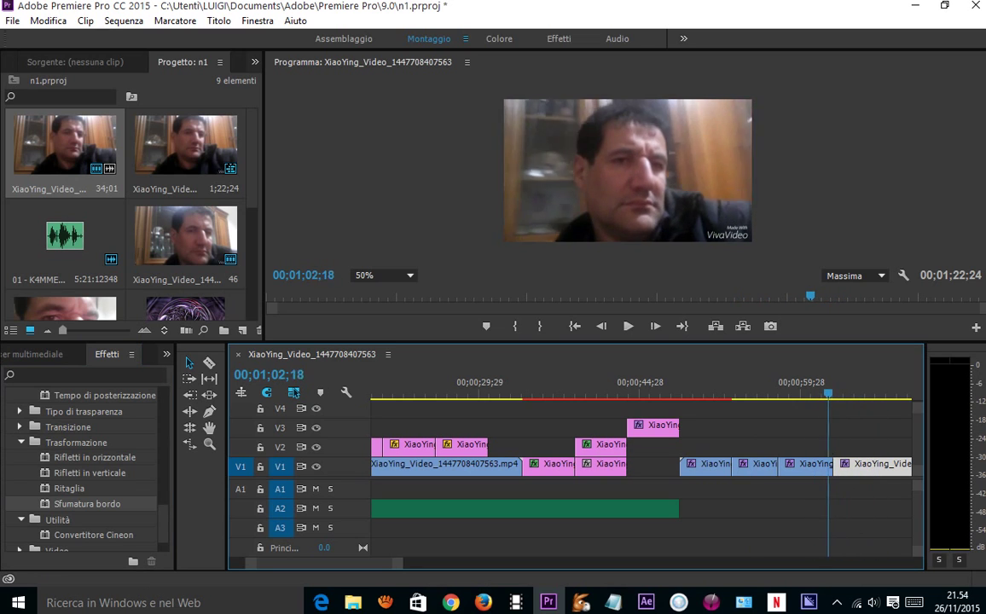
key(l)
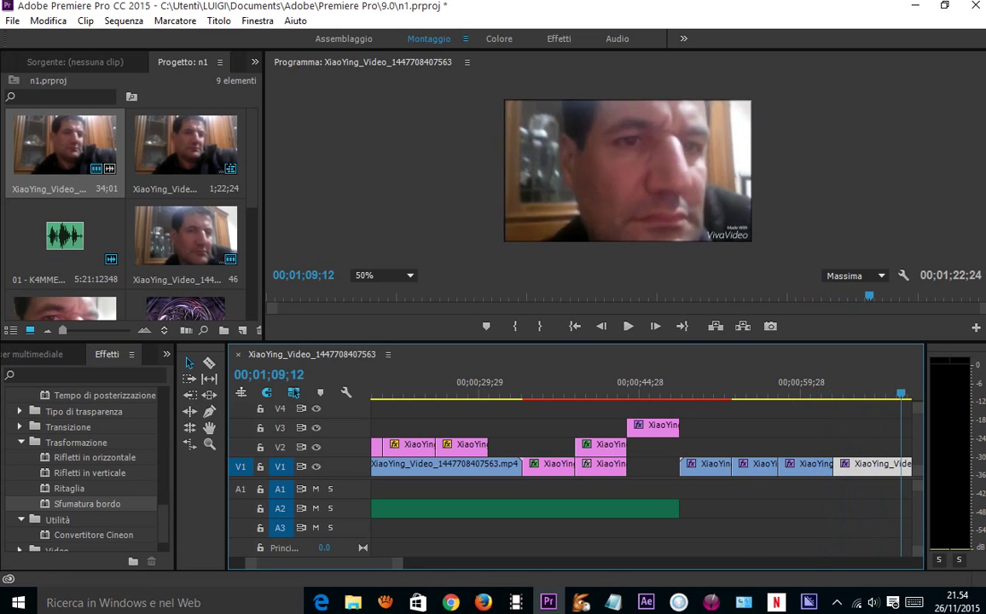
key(j)
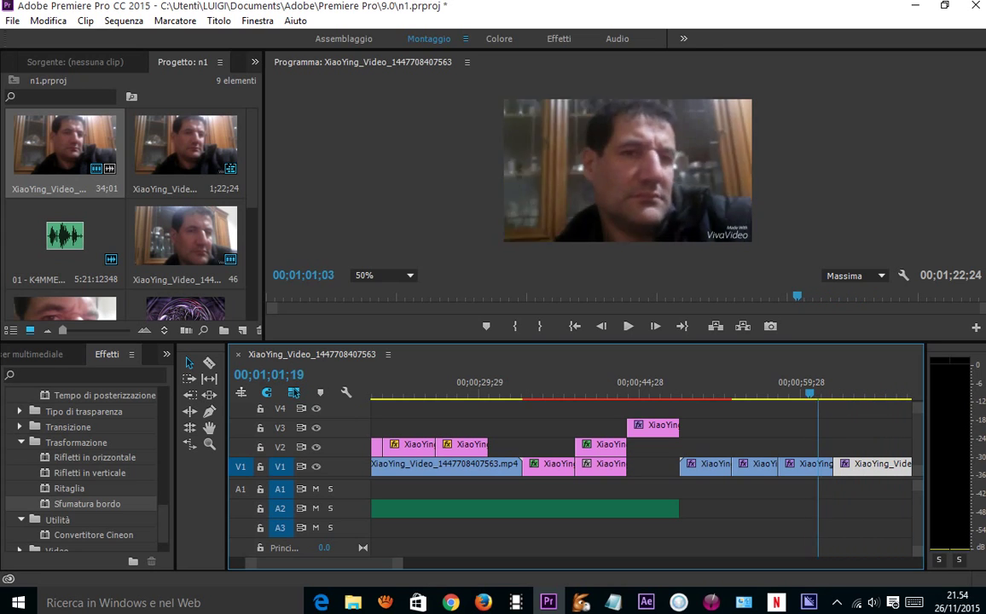
key(k)
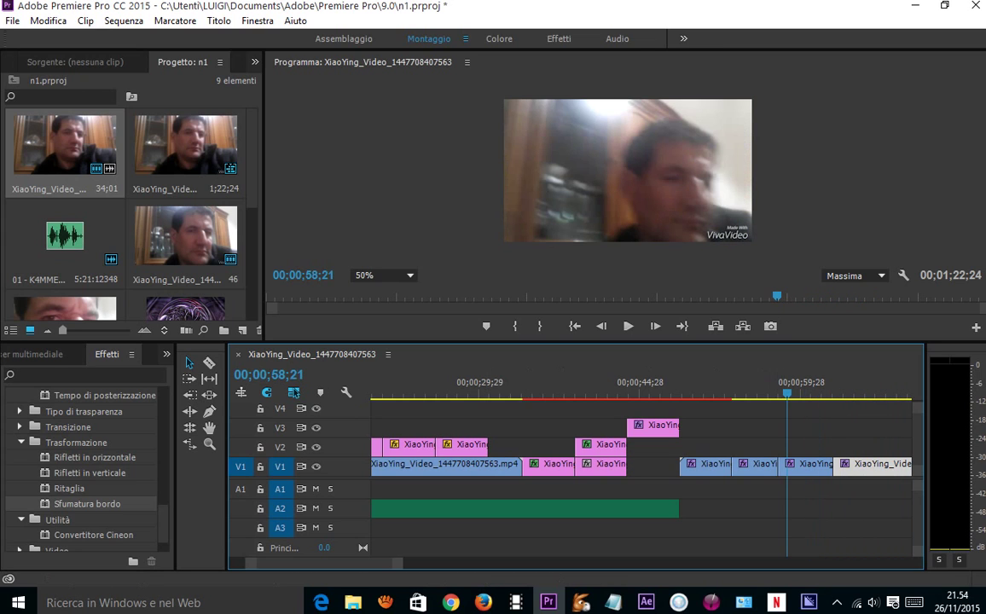
- Shuttle back through the sequence with J/K/L to review footage around 20–26 seconds
key(j)
key(j)
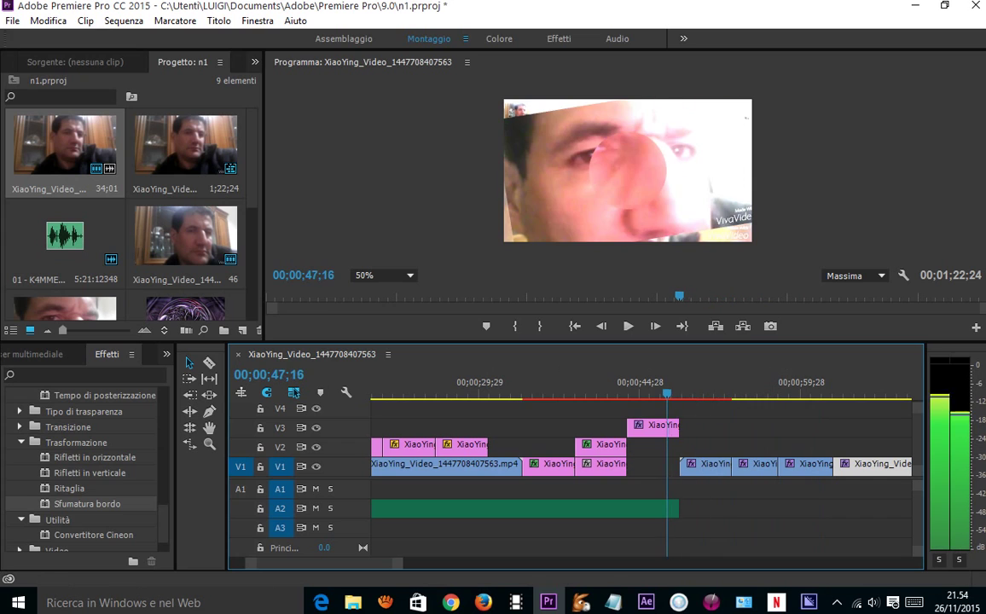
key(l)
key(l)
key(l)
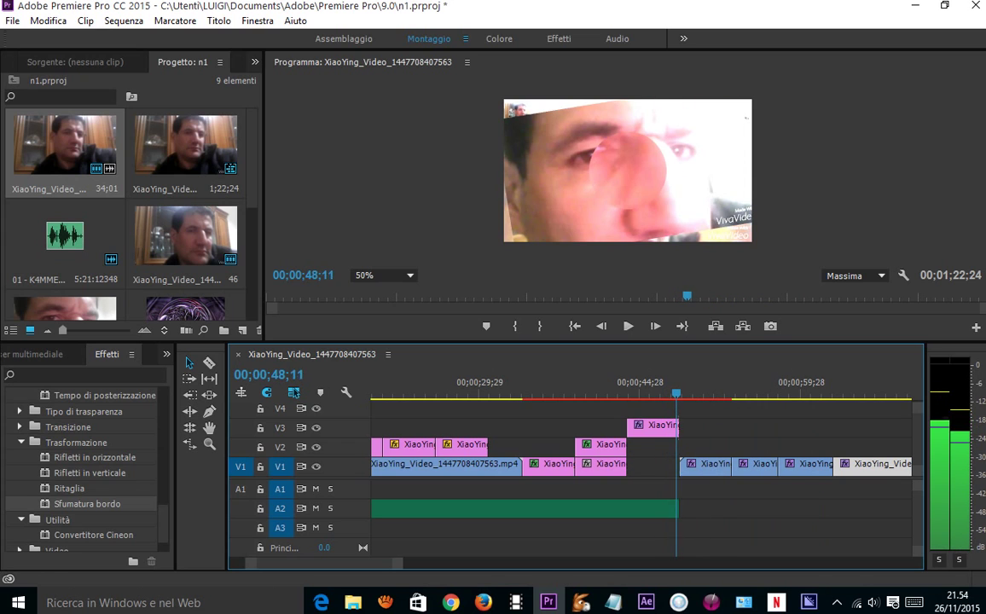
key(j)
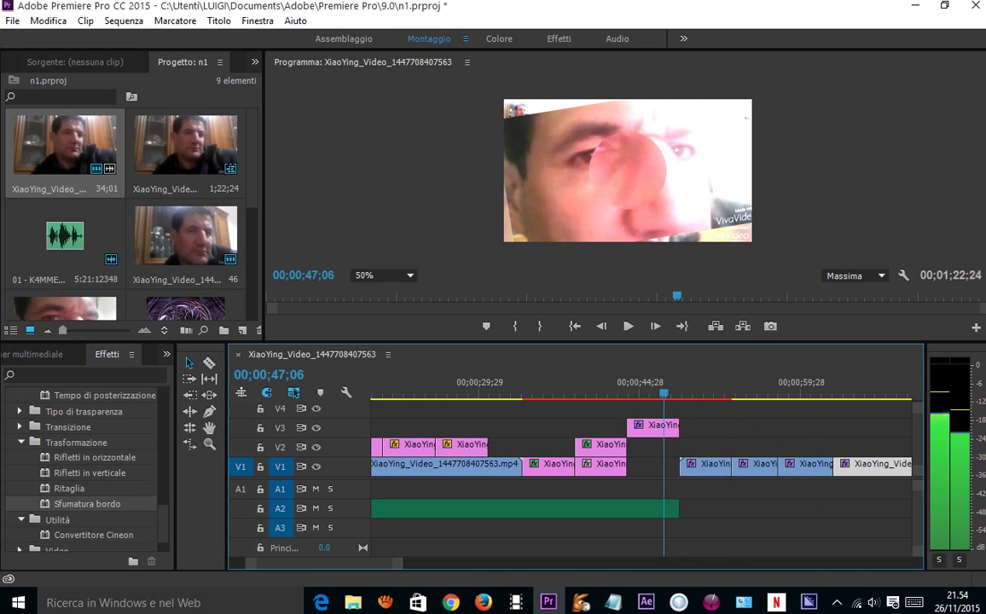
key(j)
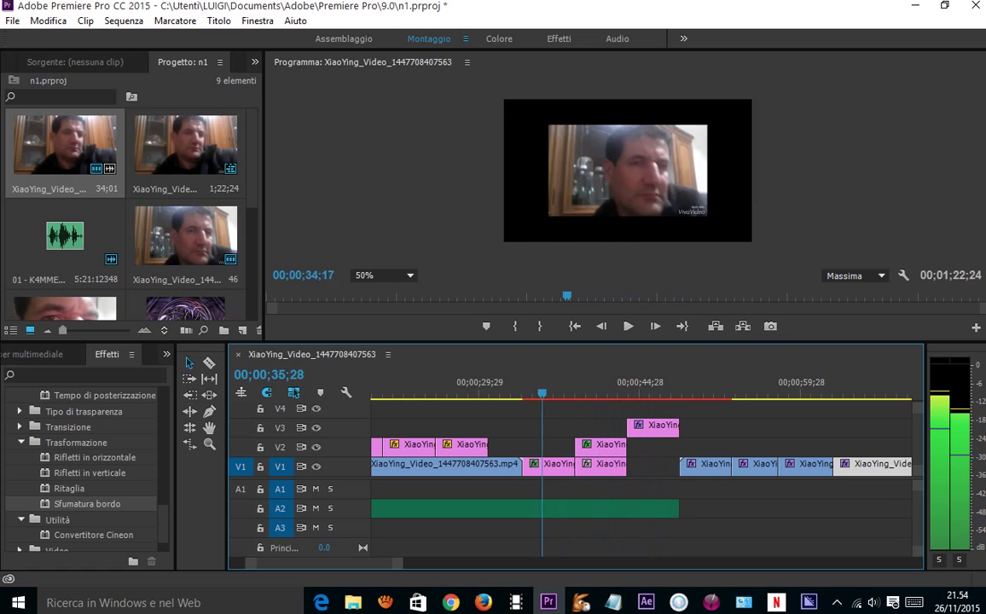
key(l)
key(j)
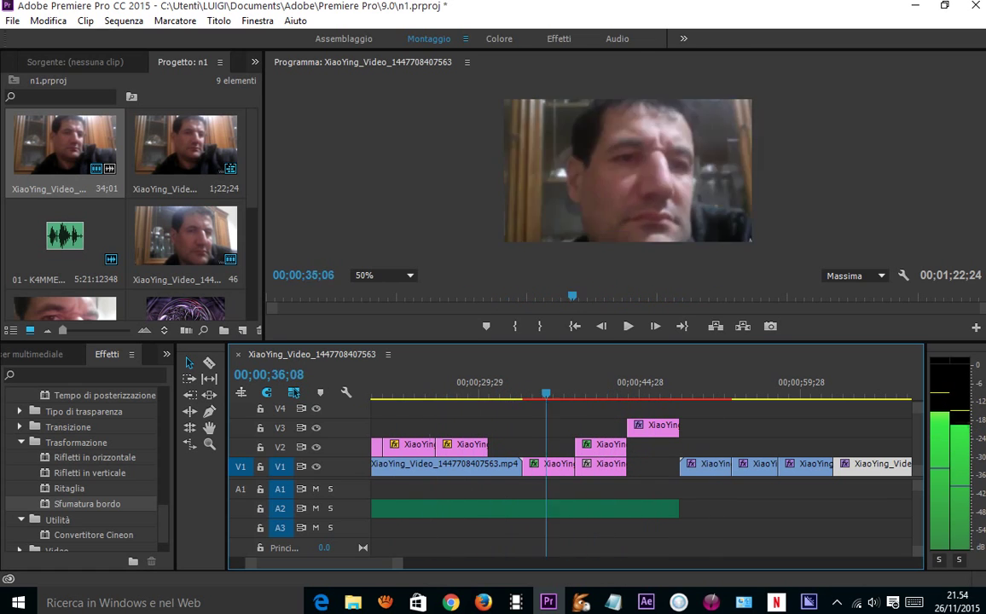
key(k)
key(l)
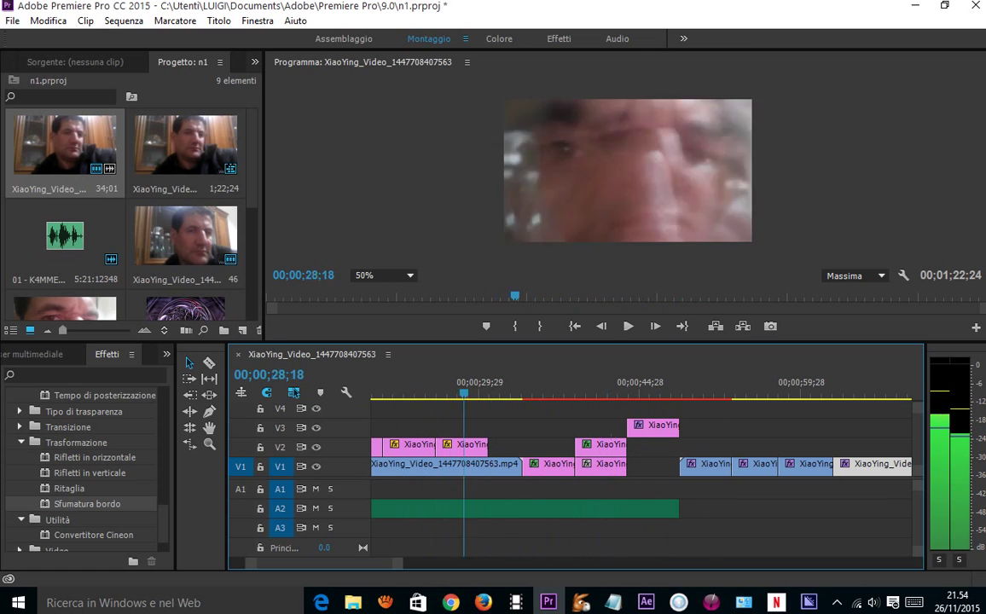
key(j)
key(j)
key(j)
- Move to the frame at 52;06 and open Esporta fotogramma for it
key(l)
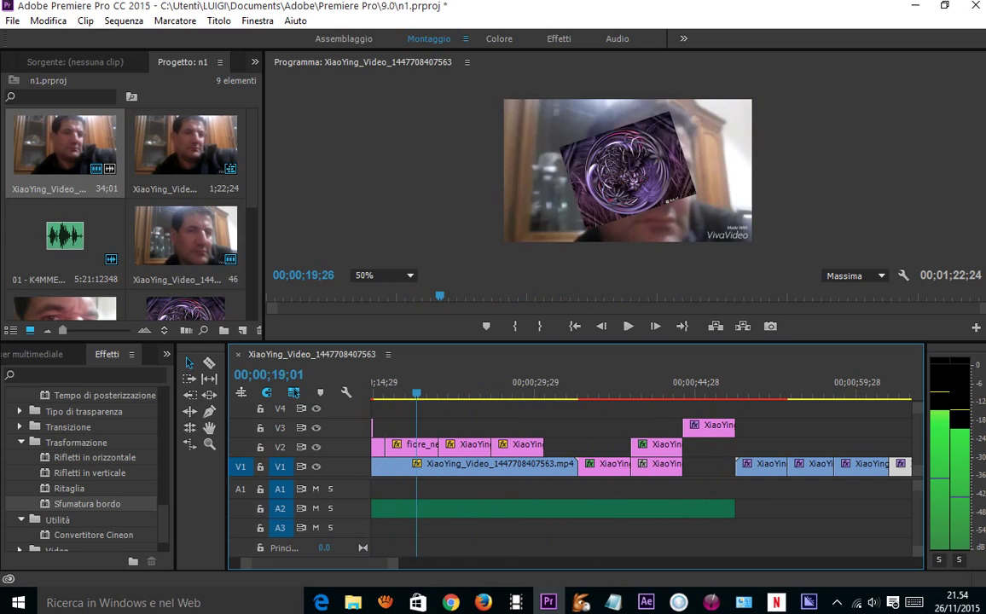
key(l)
key(l)
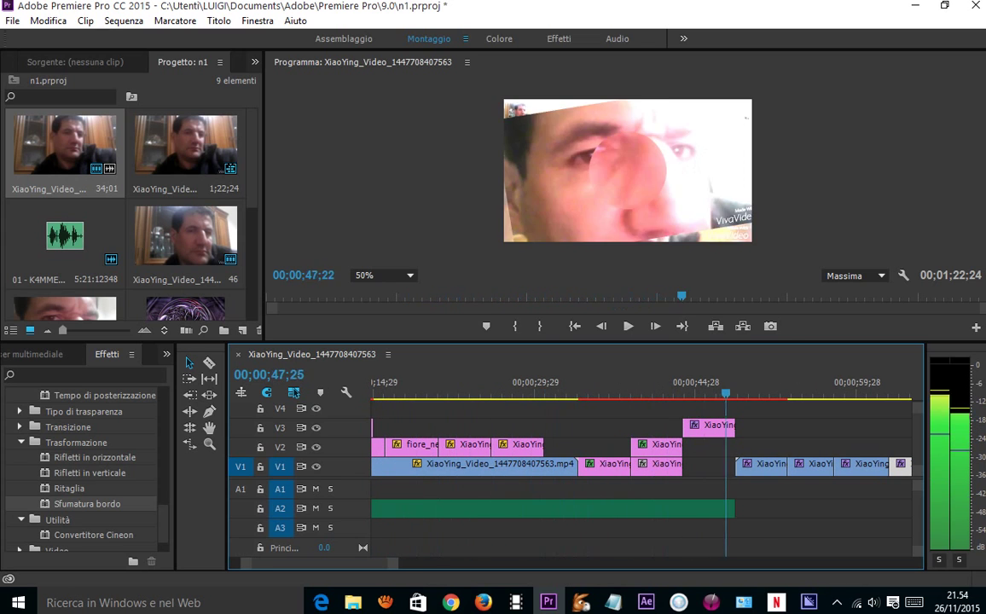
key(j)
key(j)
key(j)
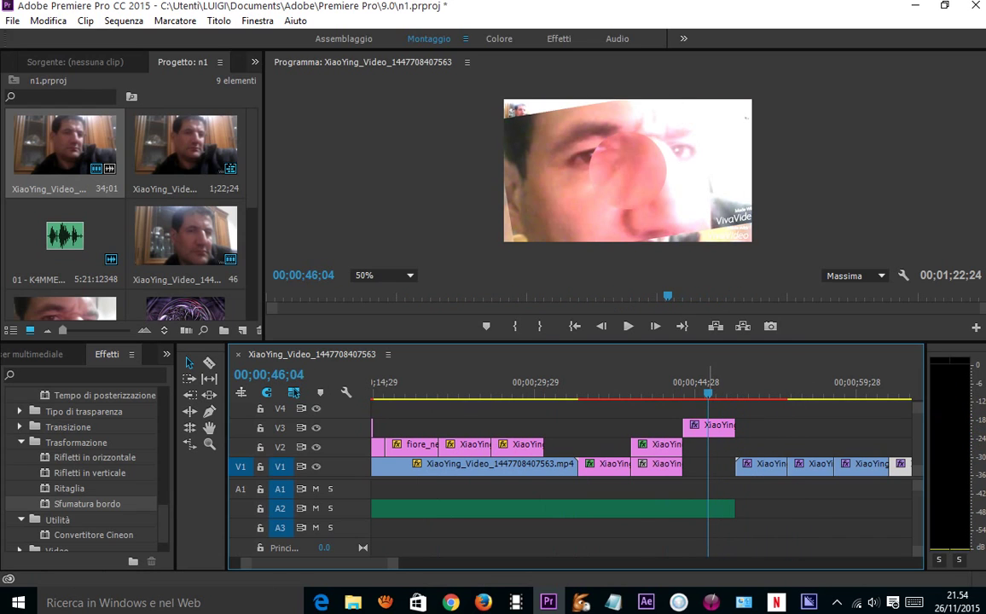
key(l)
key(l)
key(l)
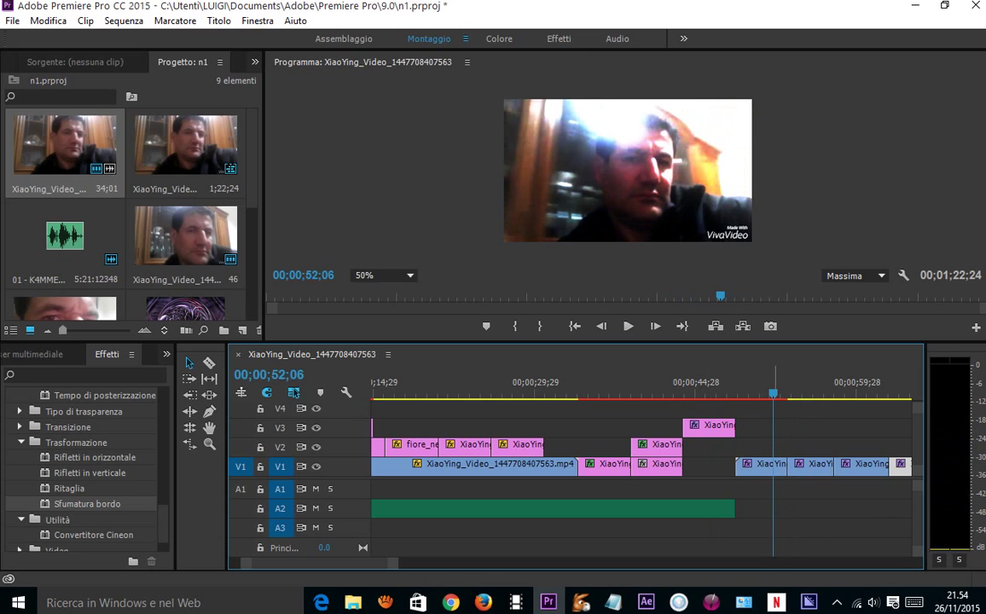
click(771, 326)
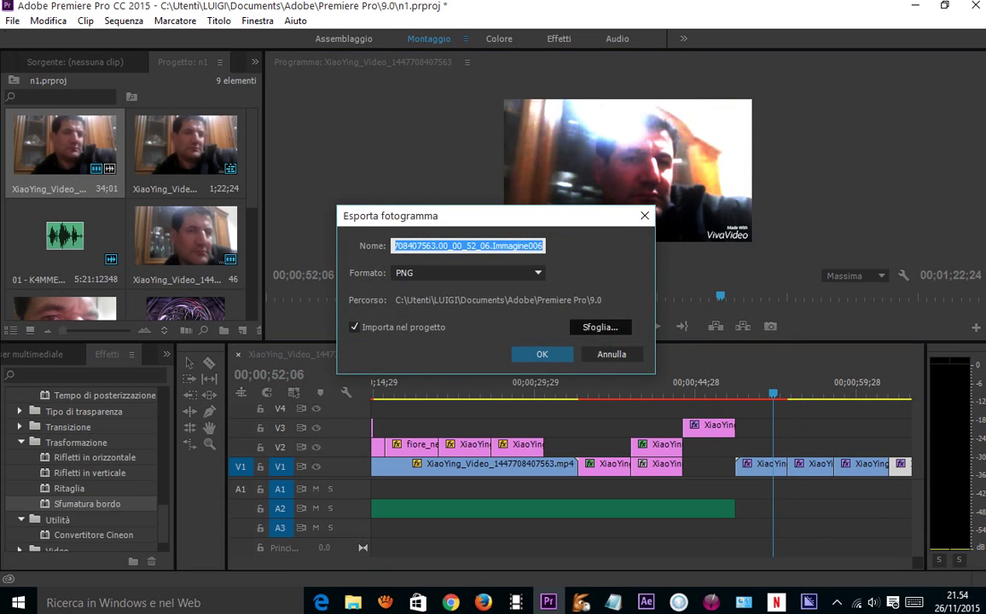
- Export the 52;06 frame as a PNG into the project and place the still on V2
key(Return)
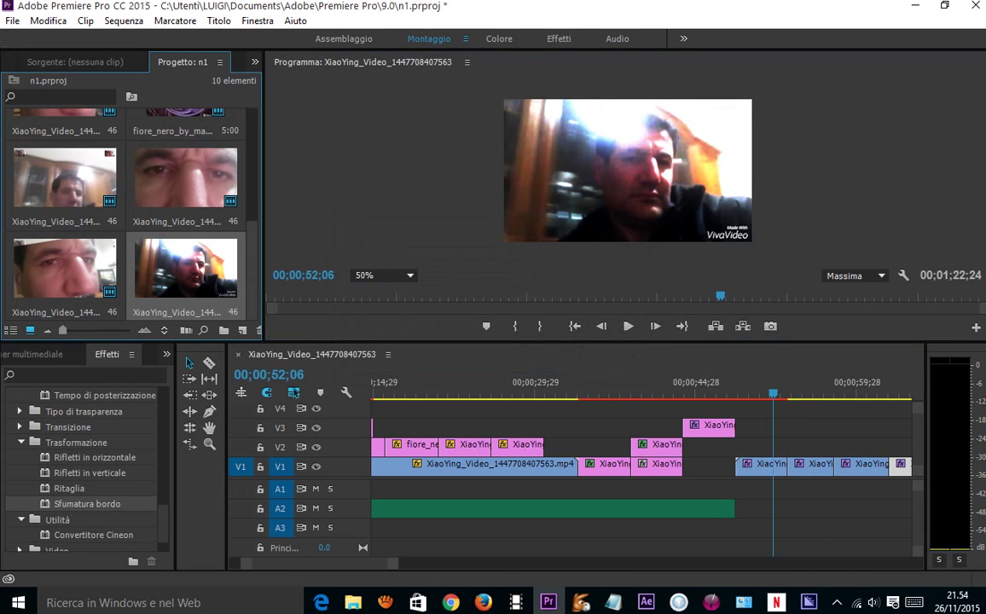
mouse_move(186, 268)
mouse_down()
mouse_move(824, 431)
mouse_move(814, 431)
mouse_move(814, 447)
mouse_up()
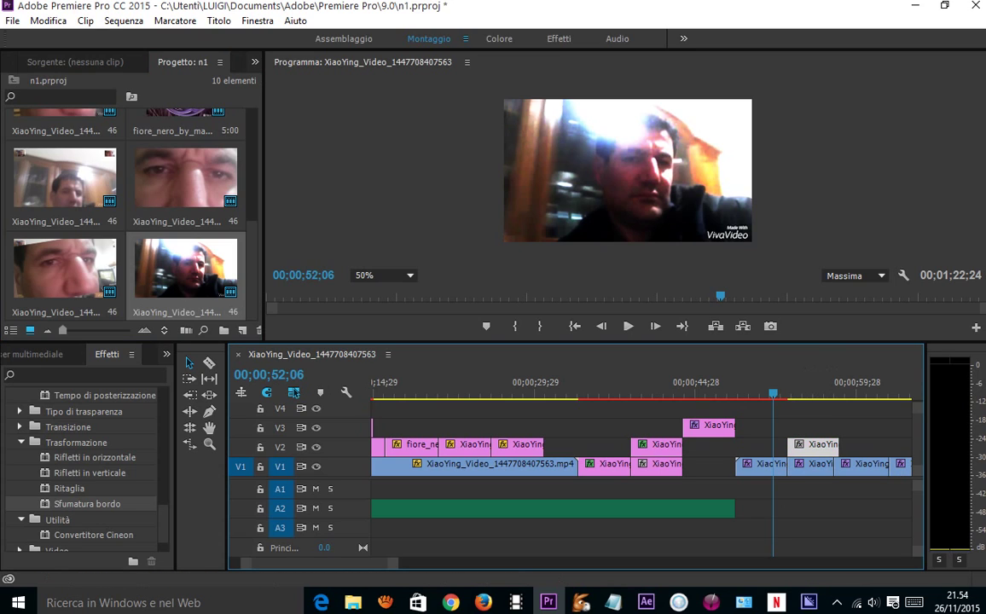
- Add an opacity mask to the still in Controllo effetti, then load the Cineon V1 clip's Opacità settings
click(254, 62)
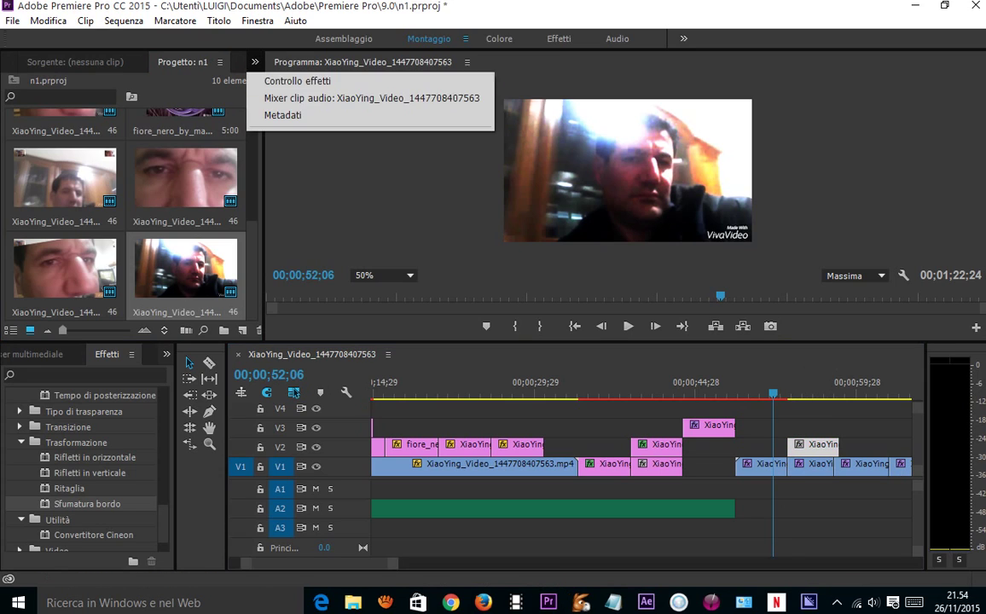
click(273, 73)
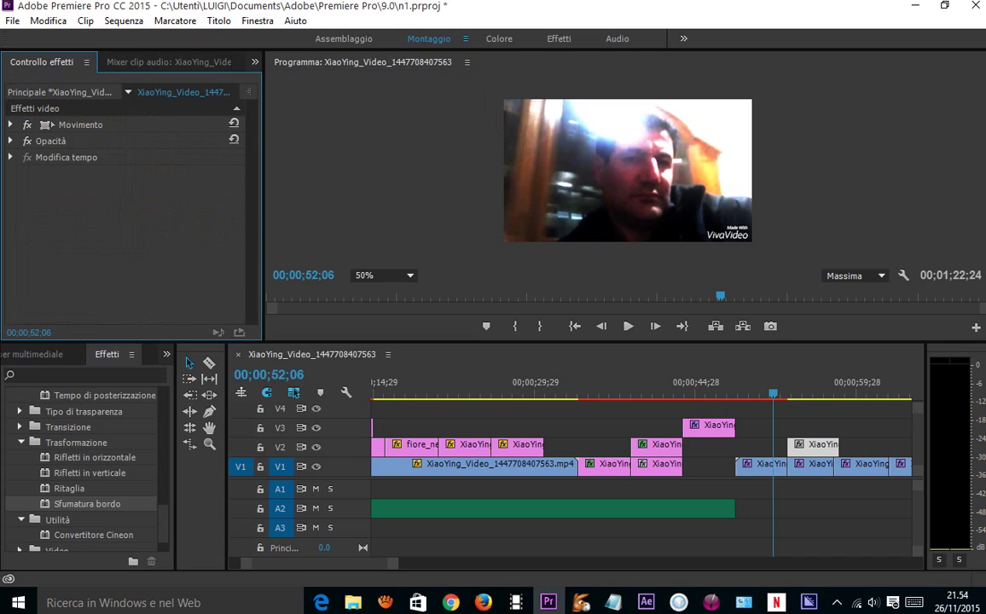
click(11, 141)
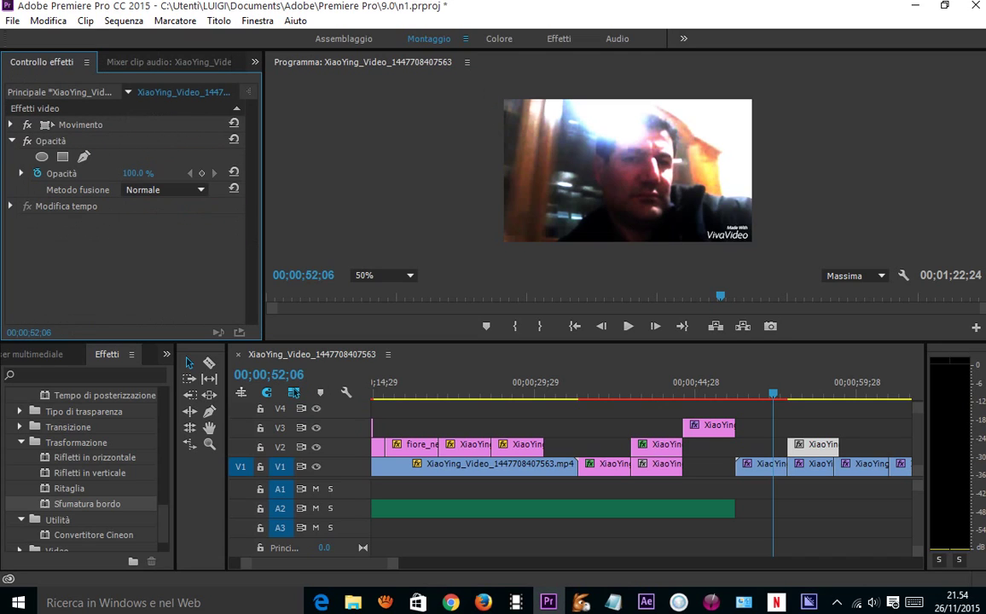
click(42, 156)
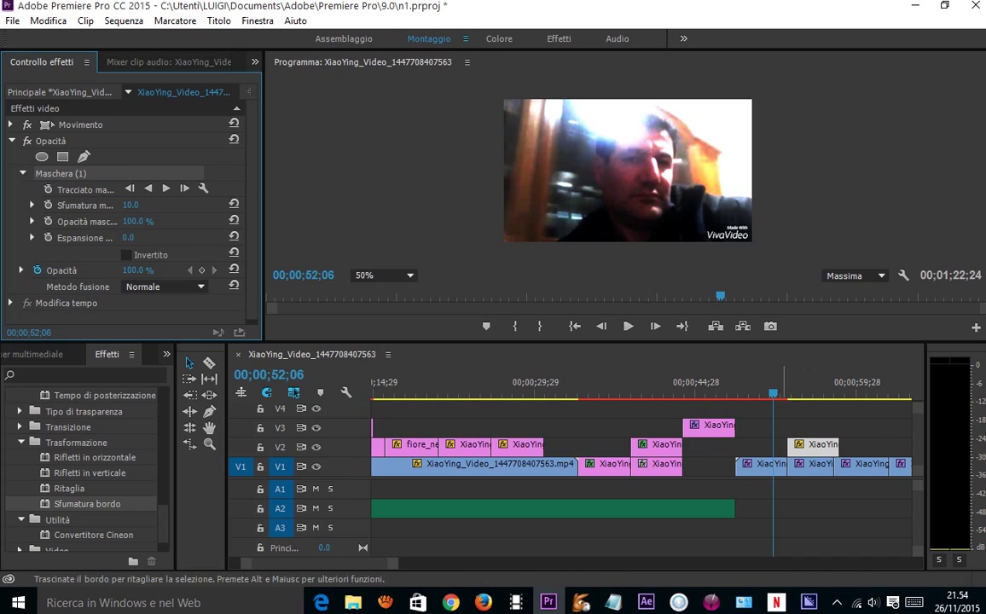
click(760, 463)
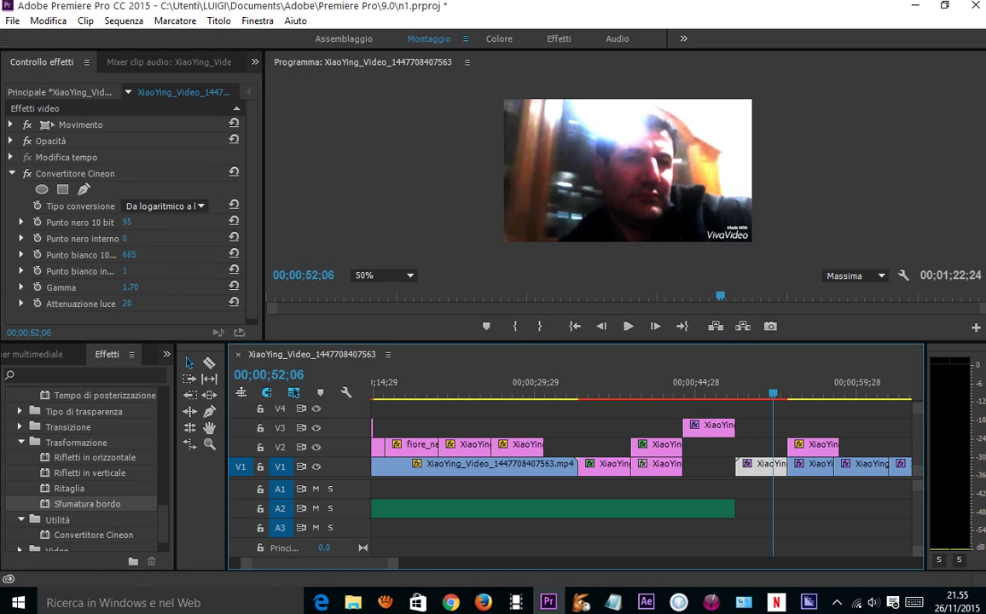
click(12, 141)
- Add a rectangle opacity mask and drag its corners into a trapezoid around the face
click(62, 156)
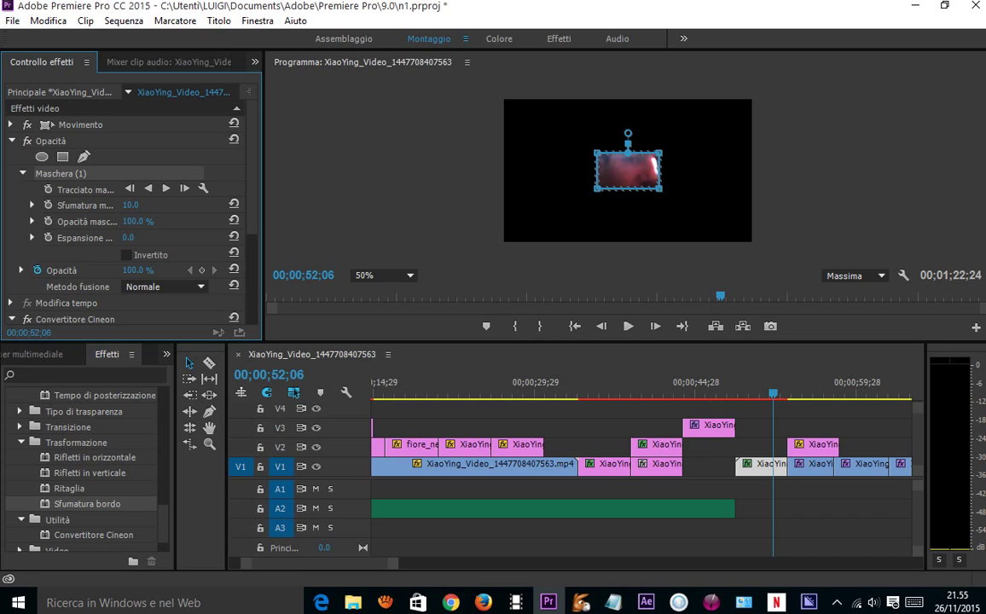
drag(660, 188, 743, 232)
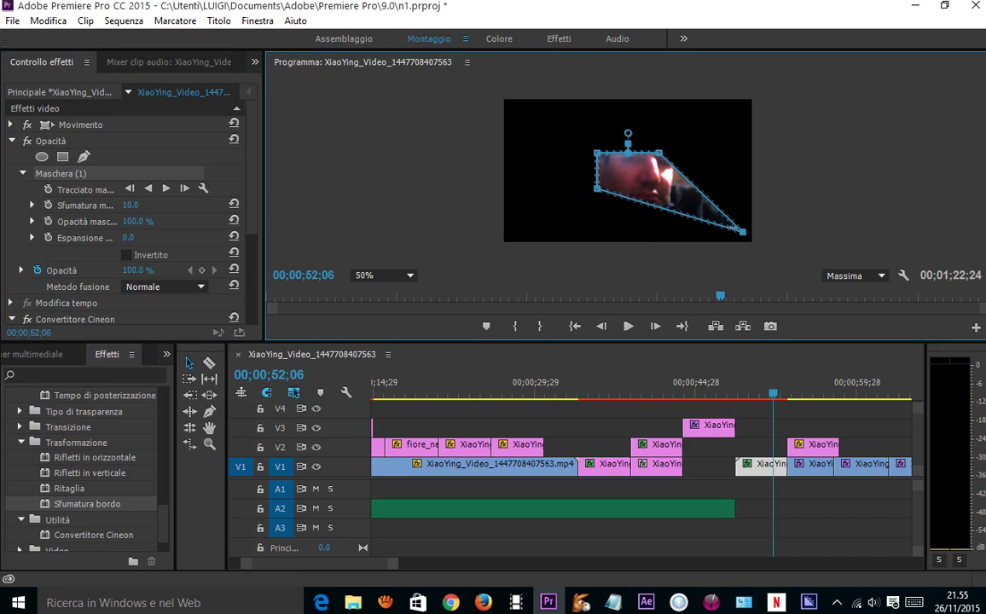
drag(597, 189, 529, 236)
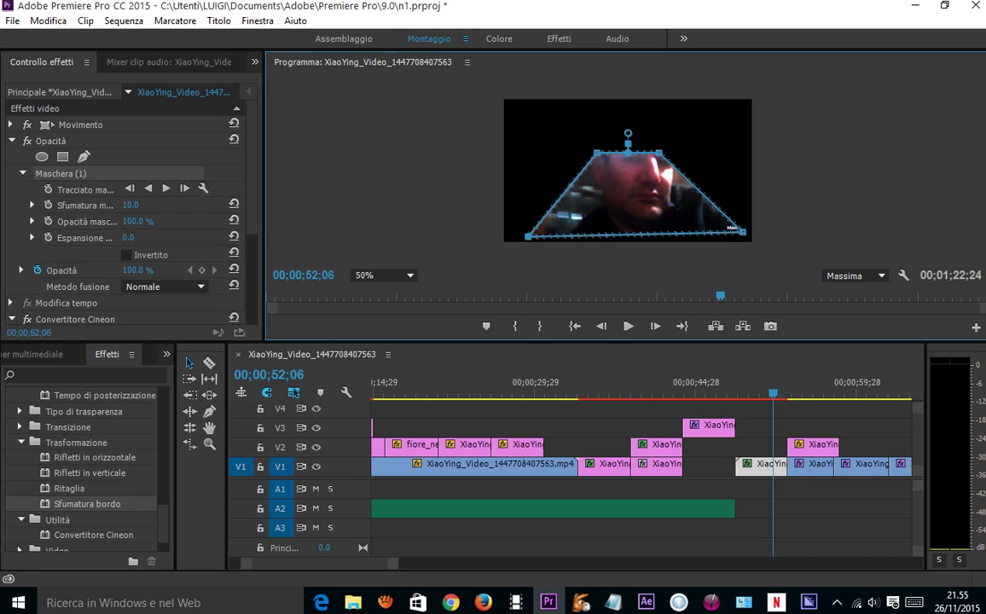
drag(598, 153, 588, 116)
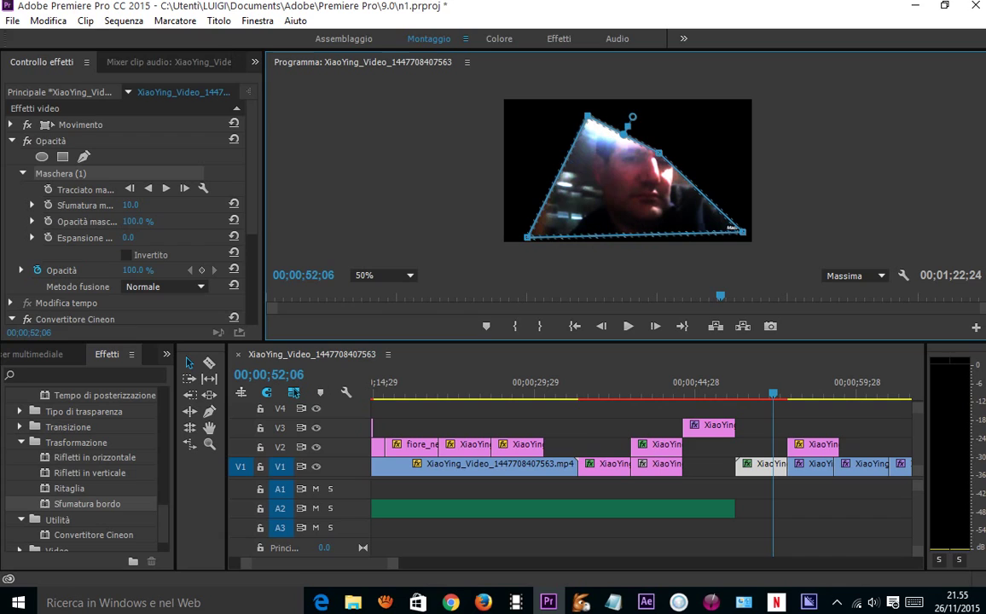
mouse_move(659, 151)
mouse_down()
mouse_move(683, 111)
mouse_move(675, 108)
mouse_up()
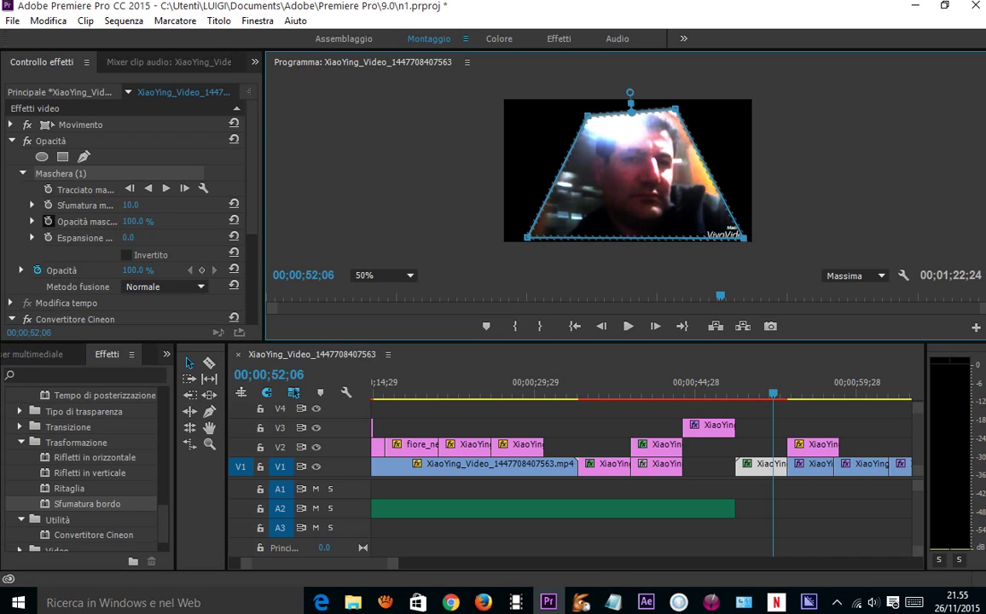
- Set mask opacity to 29%, mask expansion to 3.0 and clip opacity to 69%
drag(138, 221, 78, 221)
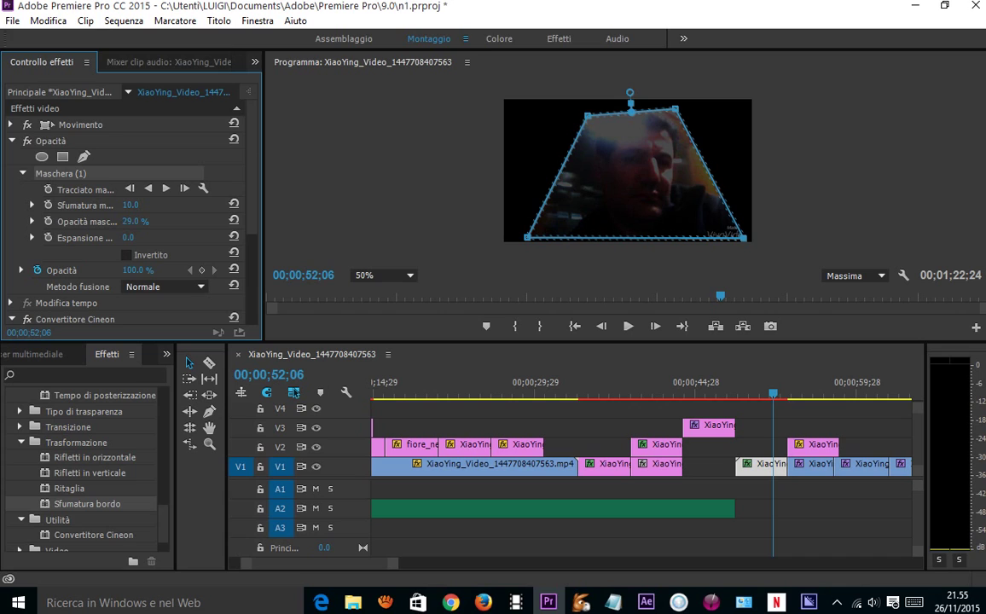
mouse_move(630, 92)
mouse_down()
mouse_move(633, 137)
mouse_move(630, 86)
mouse_up()
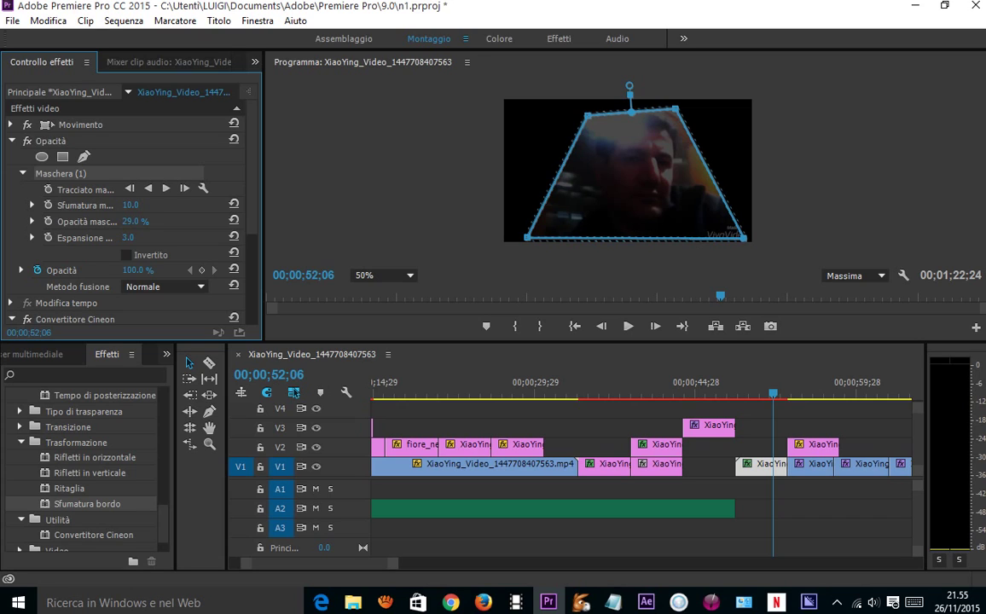
drag(134, 269, 111, 269)
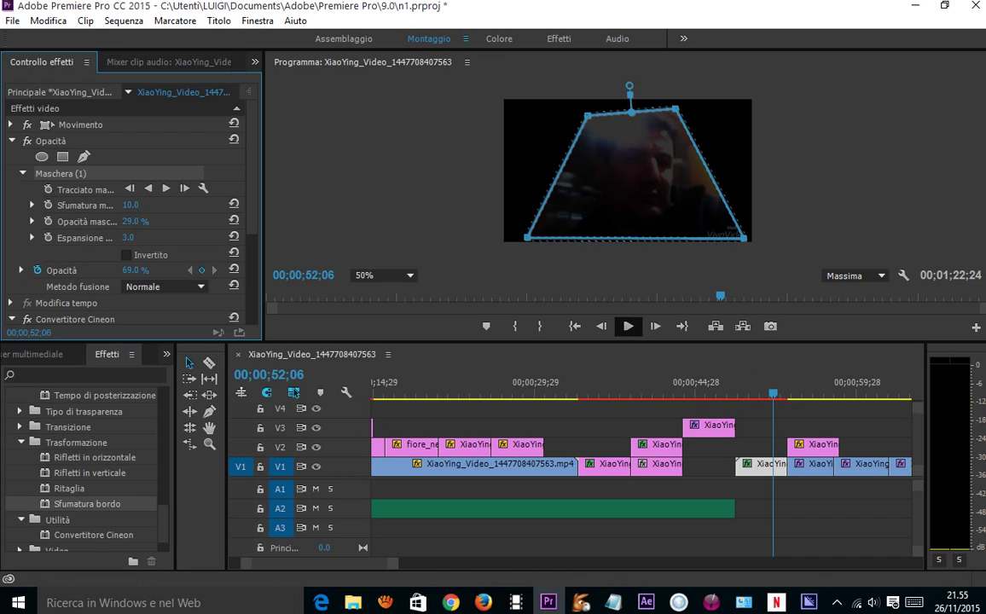
- Play the masked clip, then shuttle backward through the masked face section
click(628, 326)
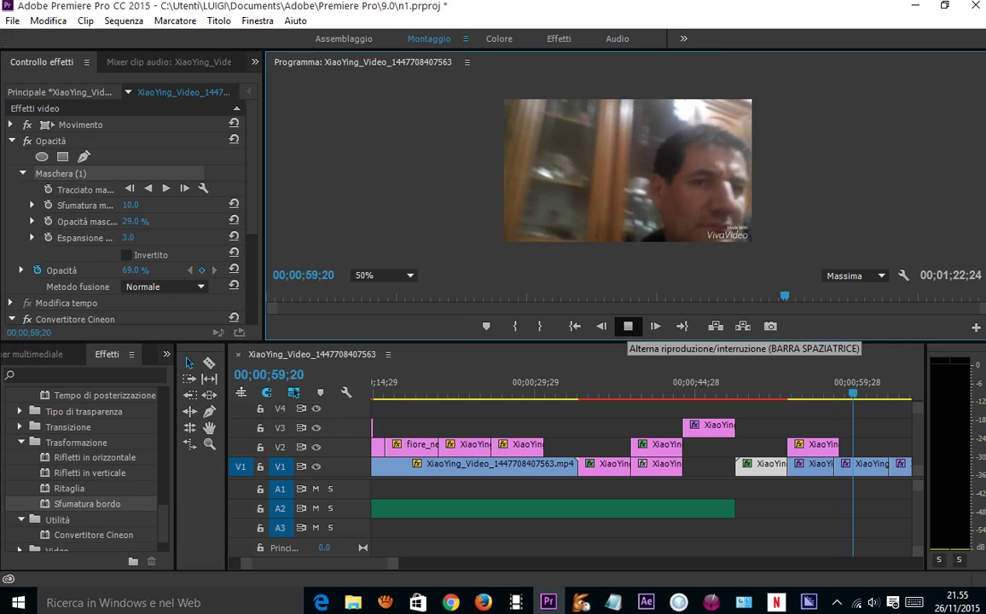
click(628, 326)
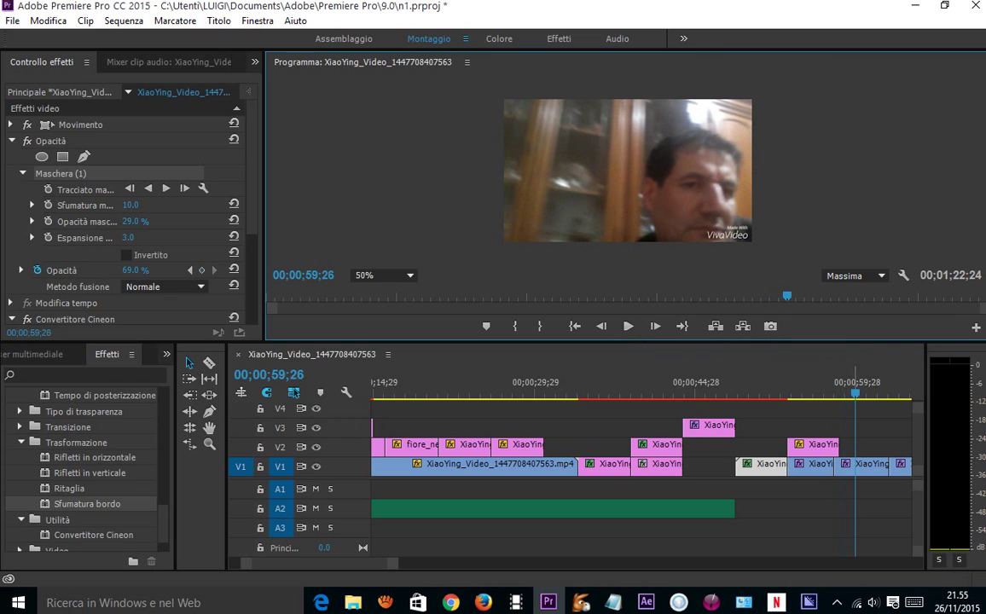
key(j)
key(k)
key(j)
key(j)
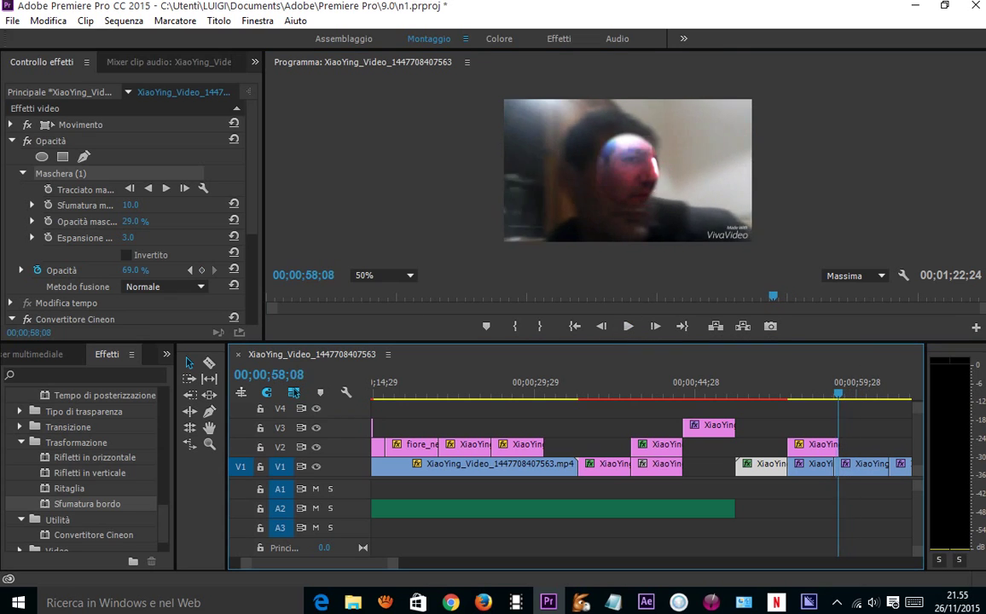
key(k)
key(l)
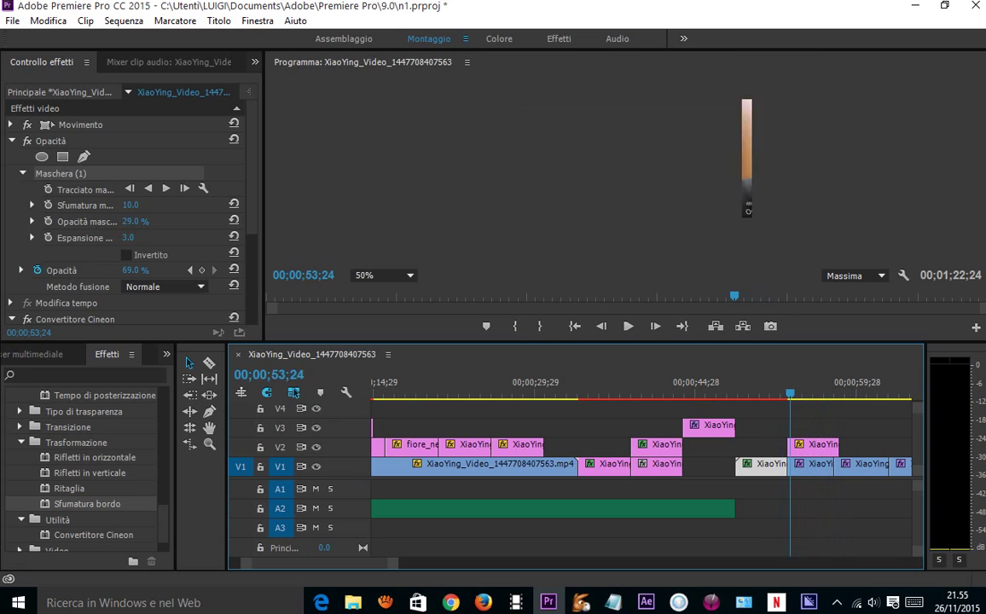
key(j)
key(j)
- Recheck the mask outline on paused frames, then select the next V1 webcam clip at 56;08
key(k)
key(j)
key(j)
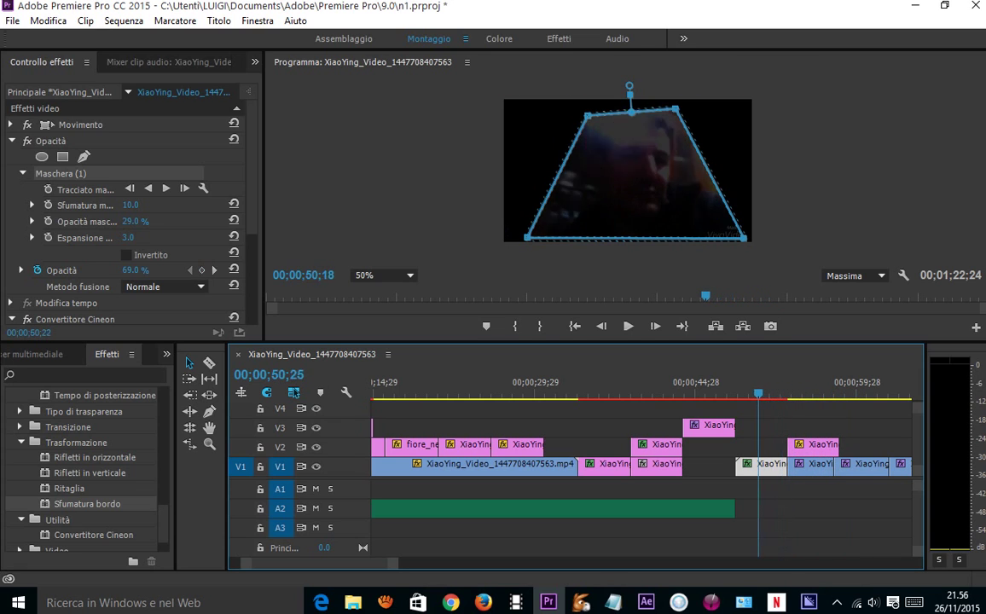
key(l)
key(l)
key(k)
key(l)
key(l)
key(l)
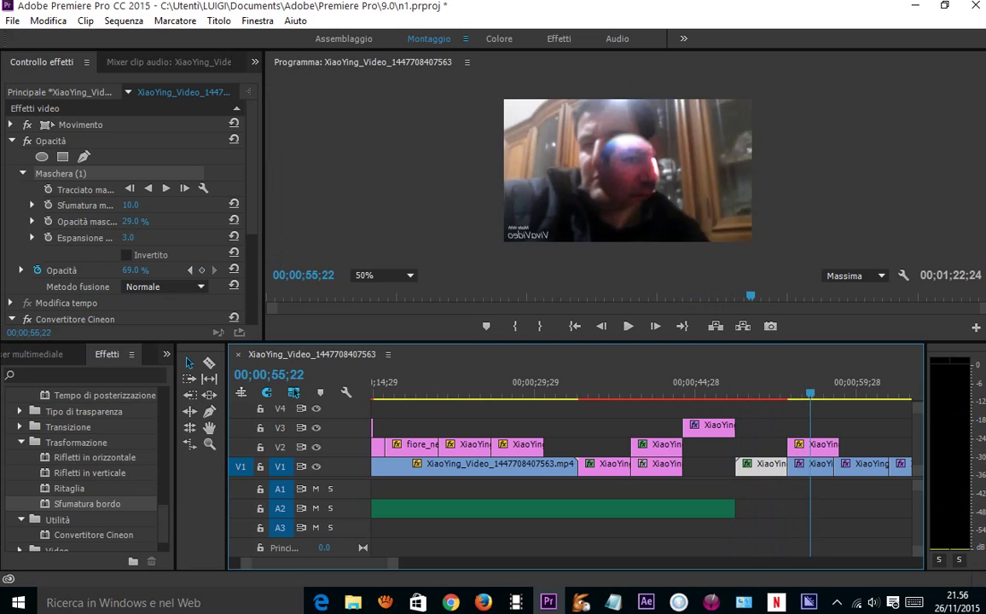
key(j)
key(j)
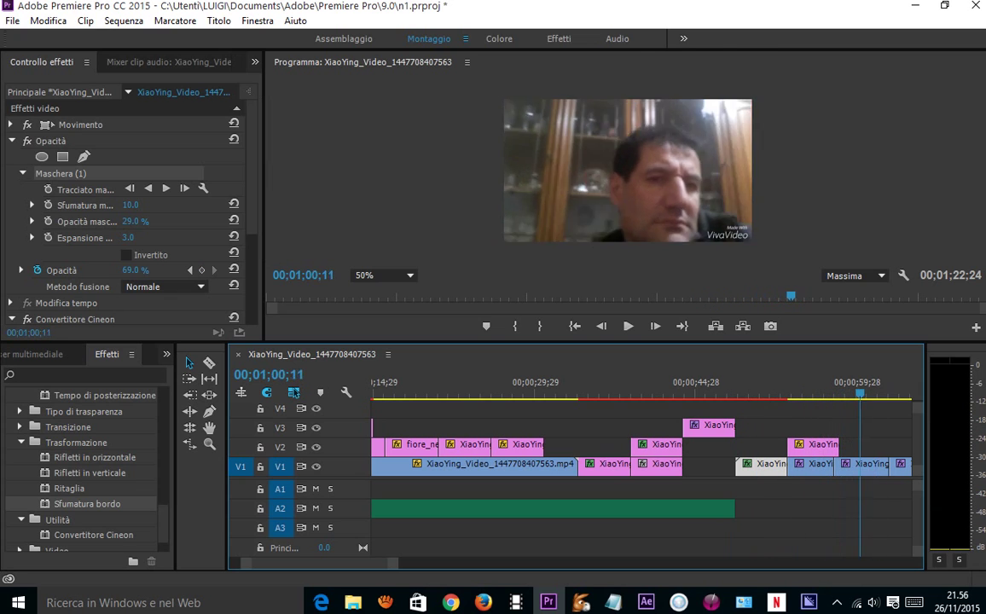
key(j)
key(j)
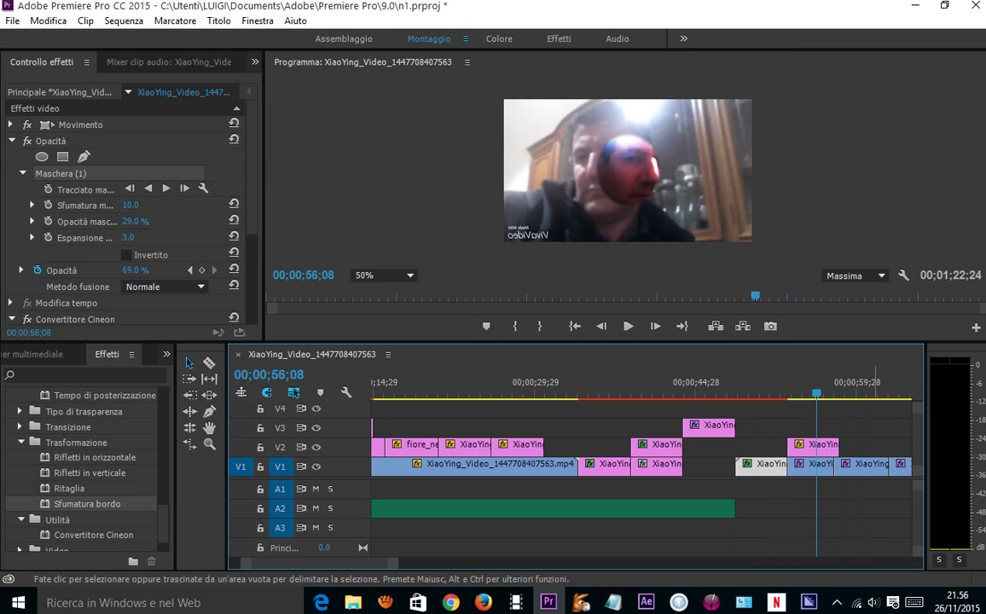
click(866, 464)
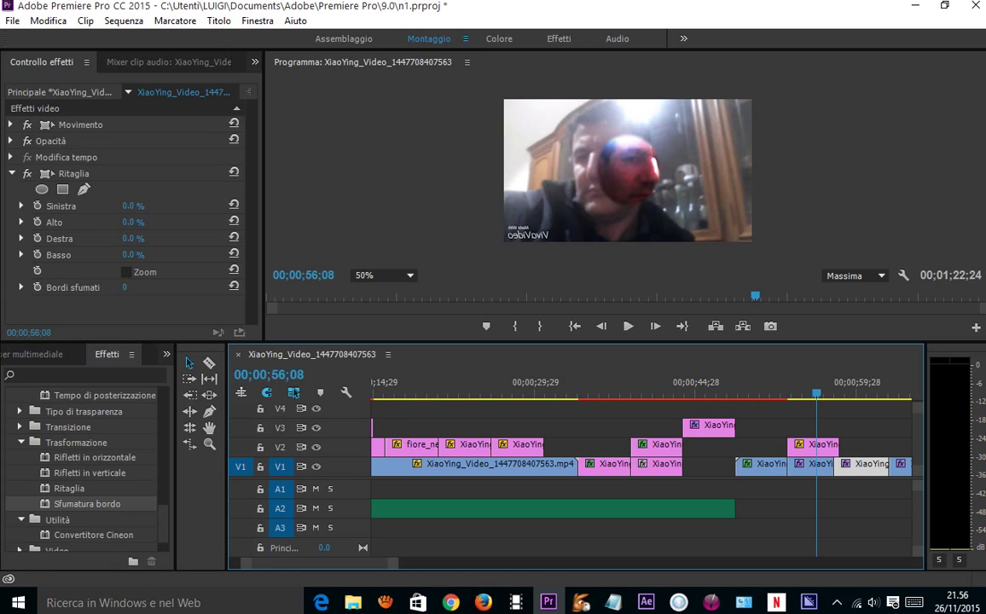
- Add a 0° Rotazione keyframe at 00;00;56;08, then play ahead toward 00;01;02;24
click(11, 124)
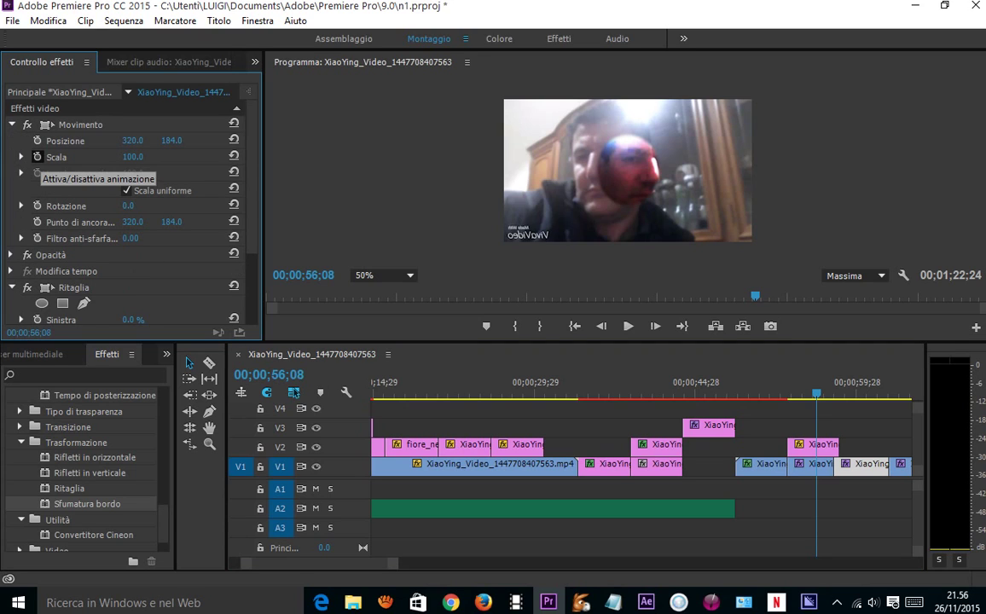
click(38, 205)
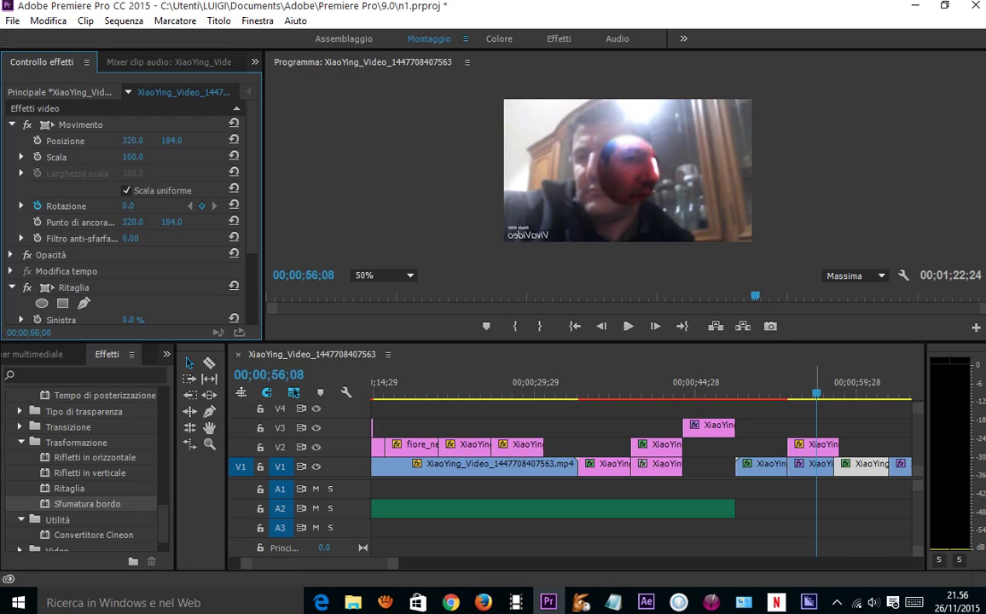
key(k)
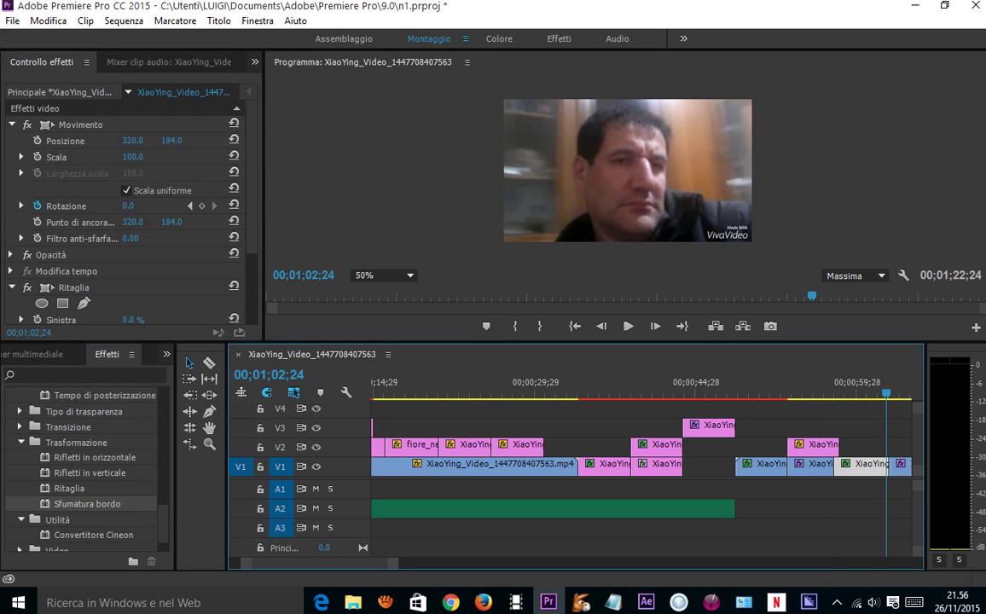
- Raise Rotazione to exactly 5x0.0° at 00;01;02;24, creating the second keyframe
click(183, 185)
drag(127, 206, 222, 206)
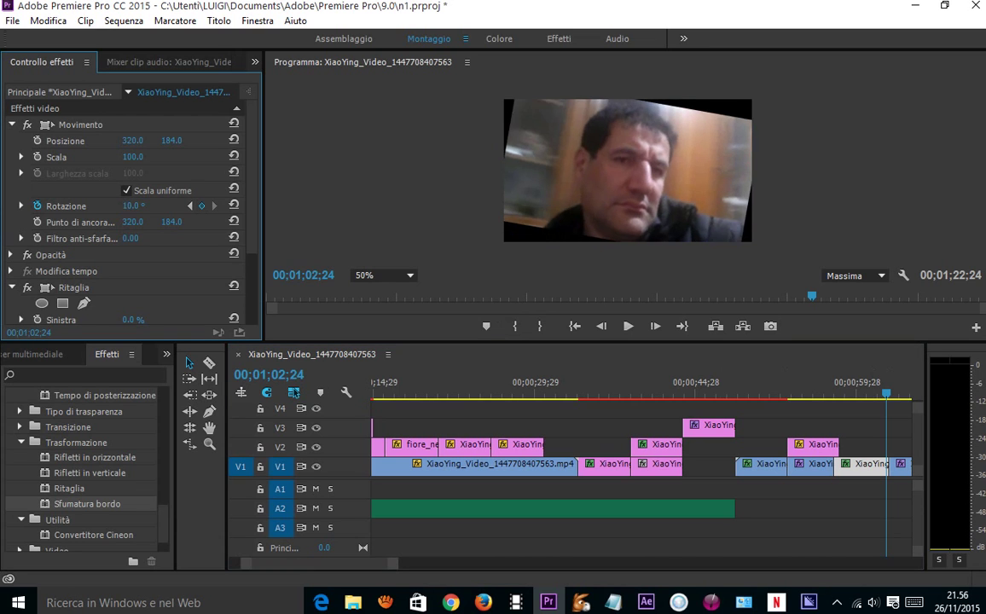
drag(136, 206, 221, 205)
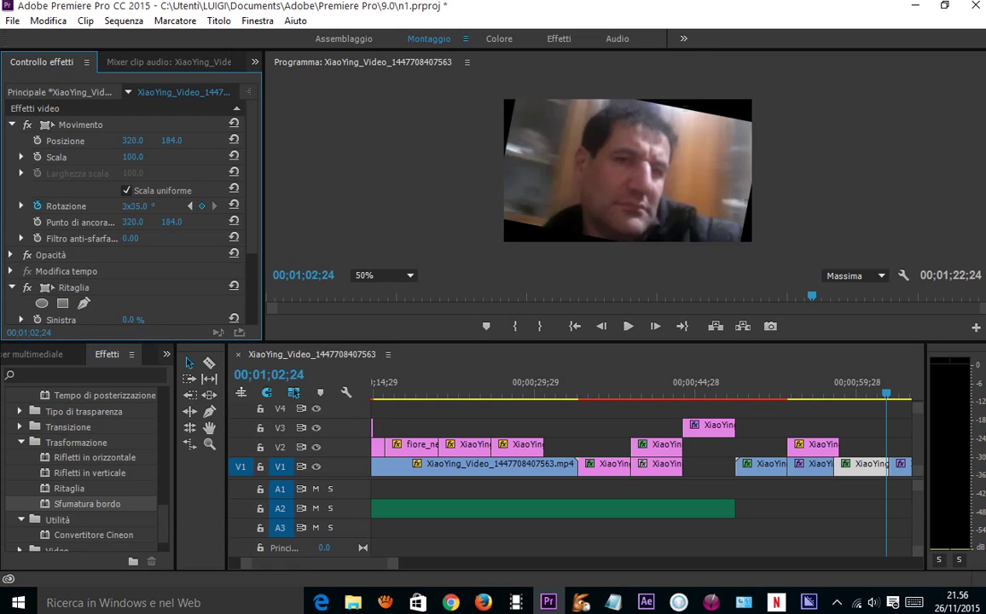
drag(137, 205, 222, 206)
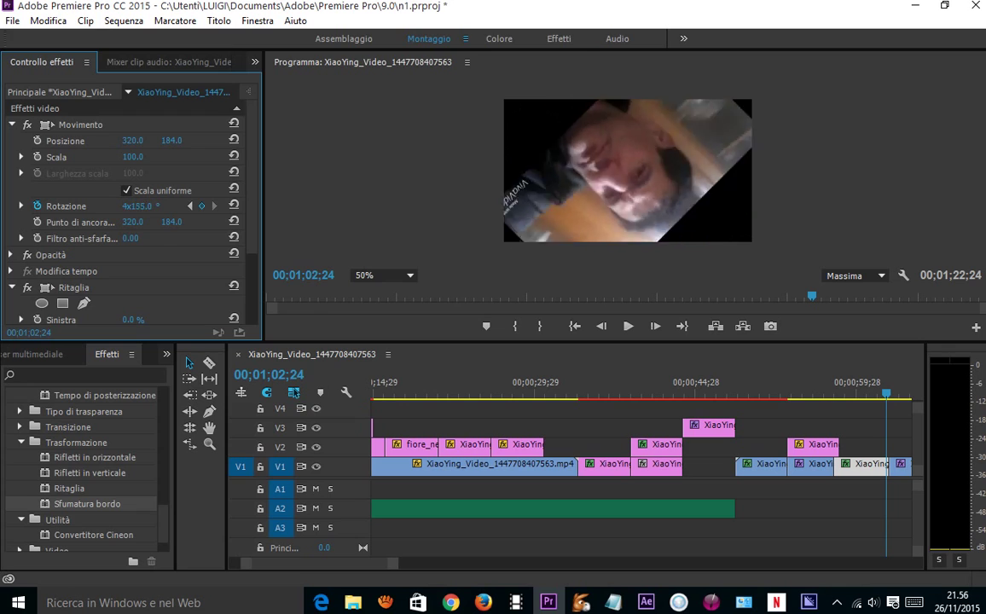
drag(134, 205, 120, 206)
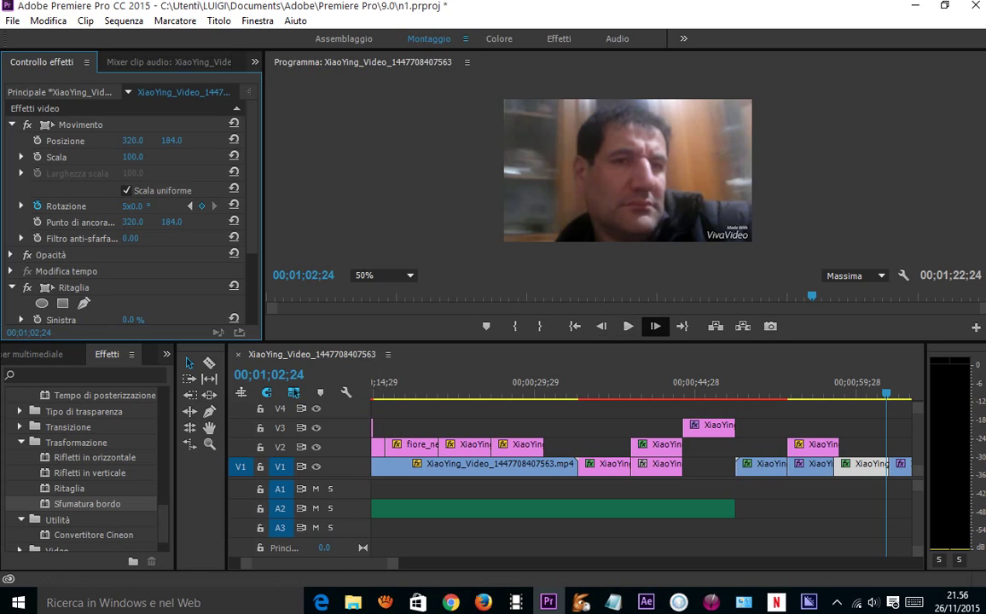
click(629, 326)
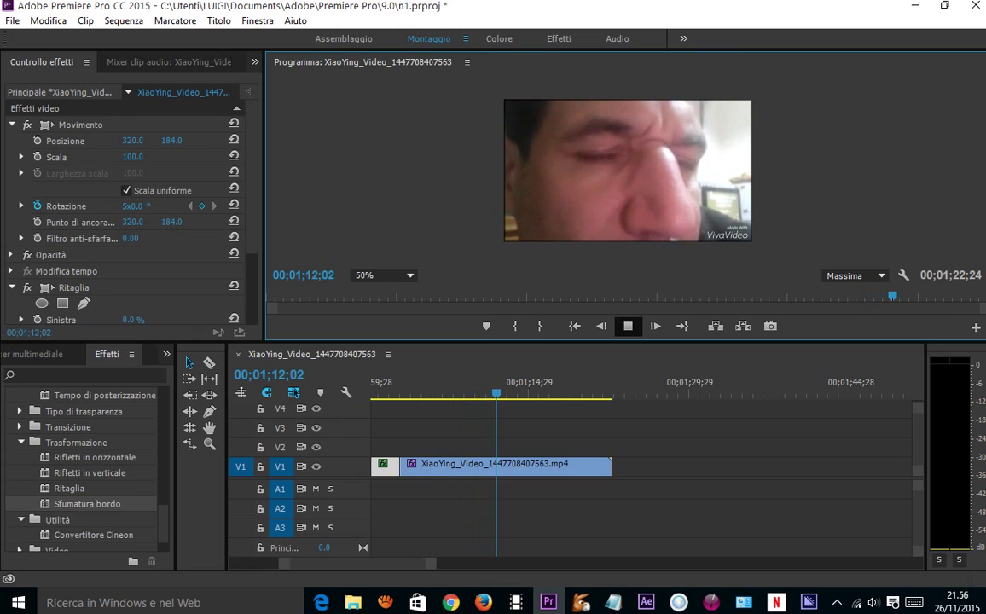
key(space)
key(space)
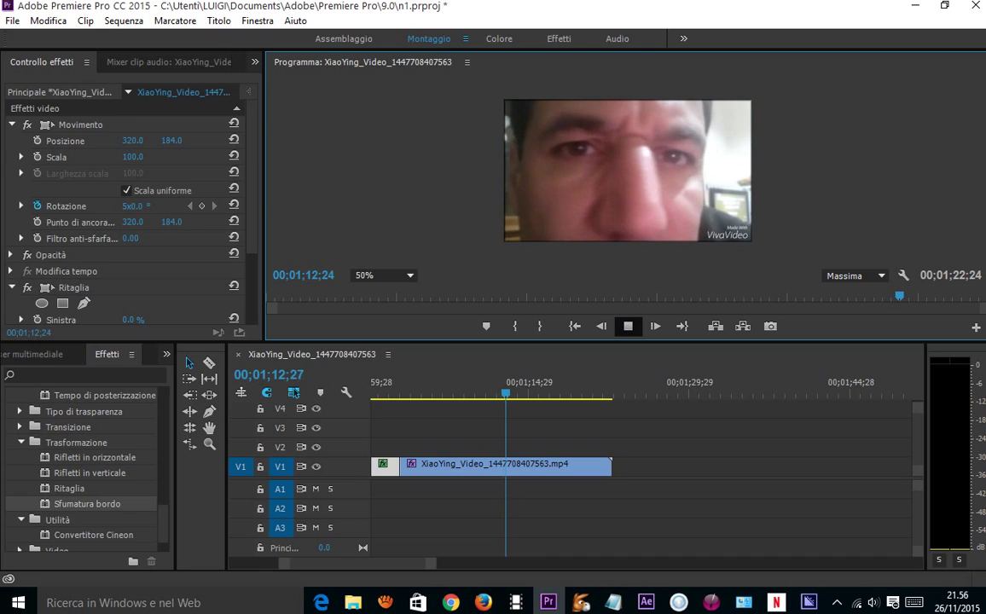
key(space)
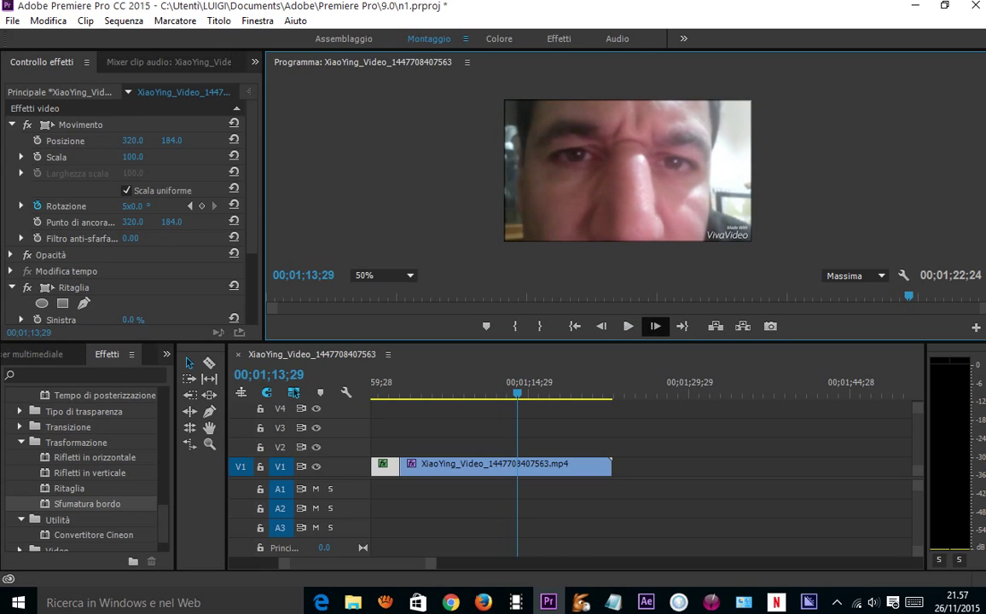
click(655, 326)
click(628, 326)
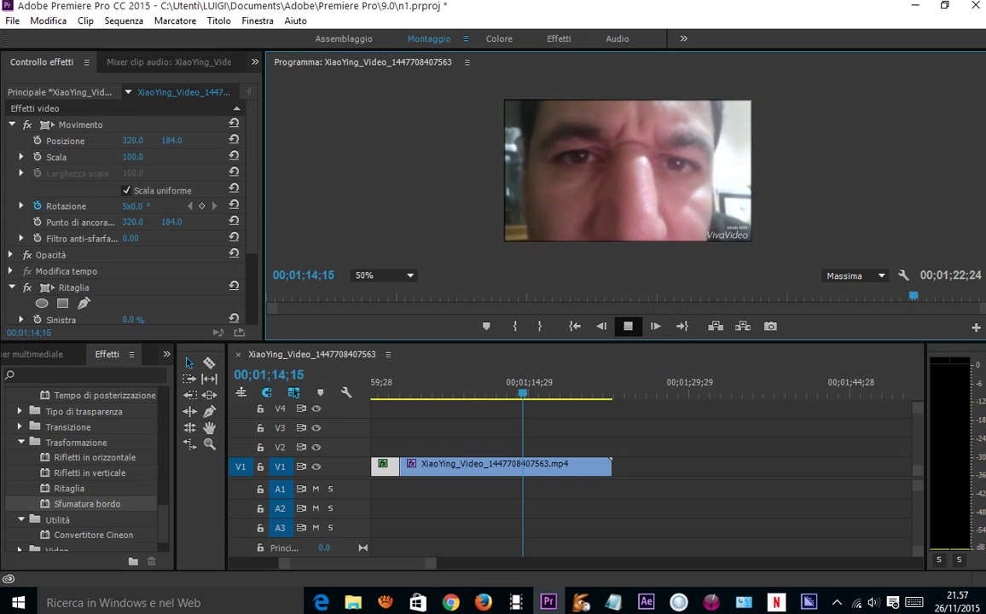
key(space)
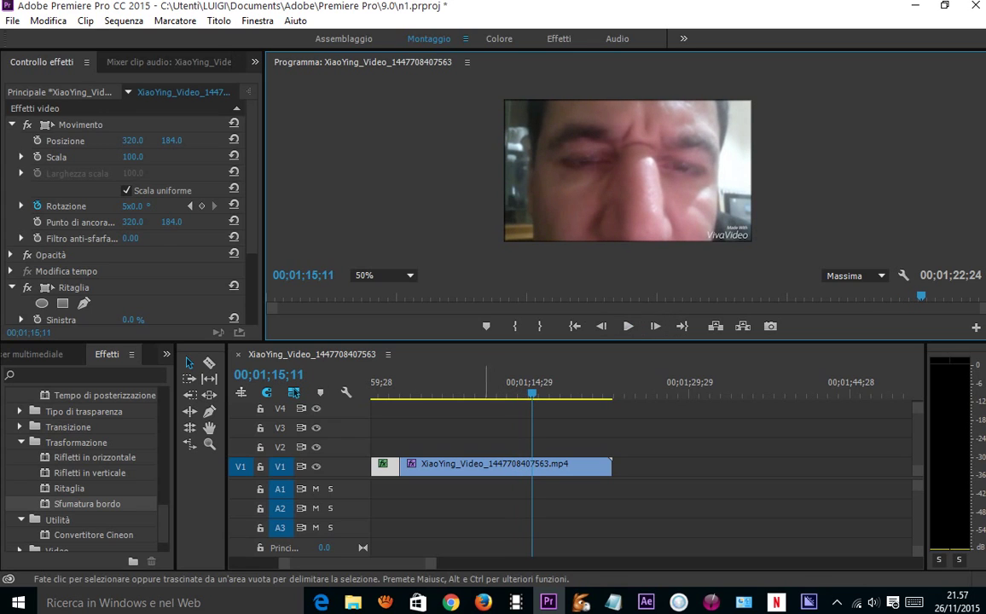
click(467, 392)
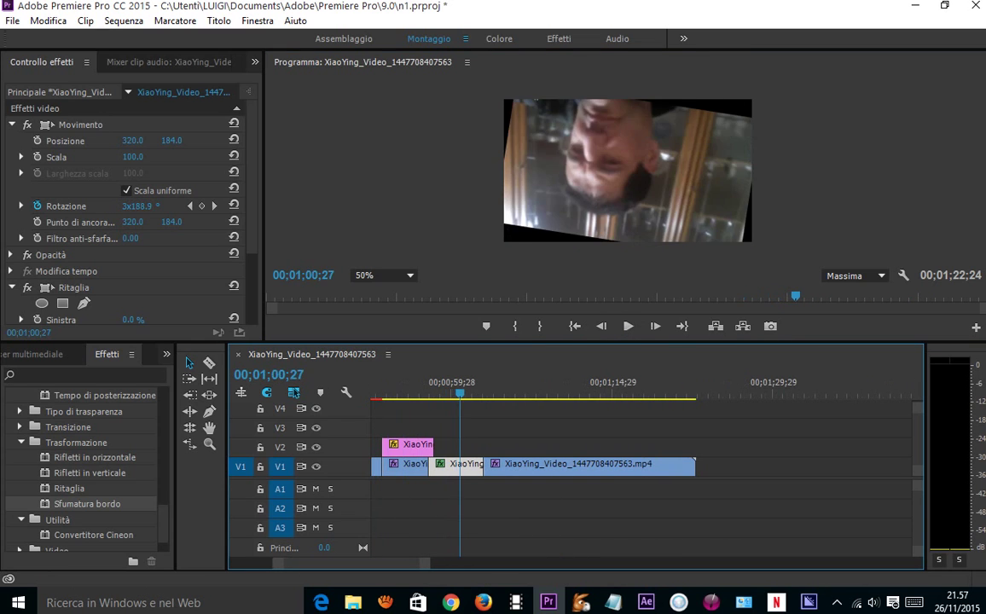
drag(460, 393, 425, 392)
click(628, 326)
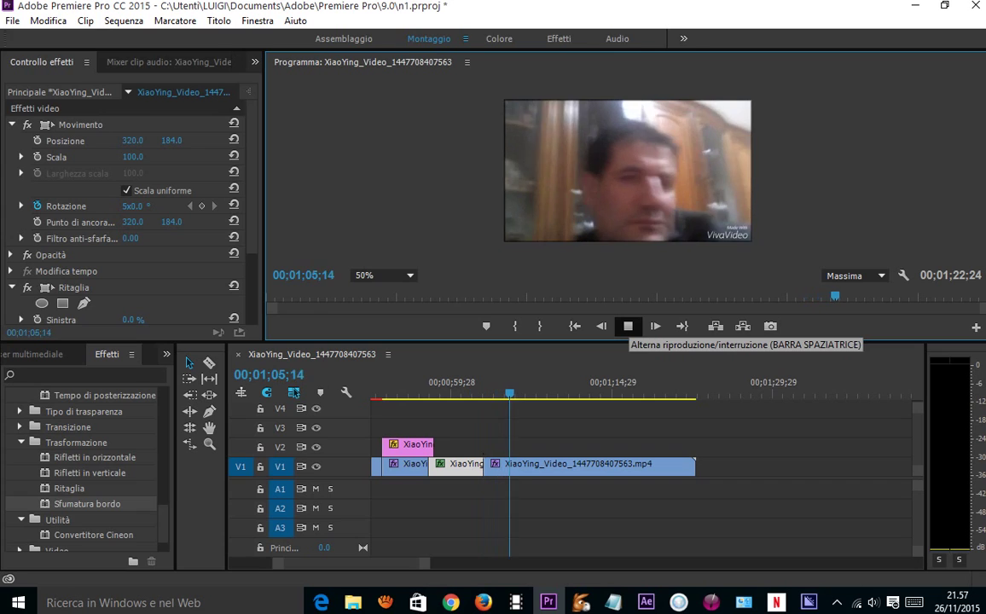
key(space)
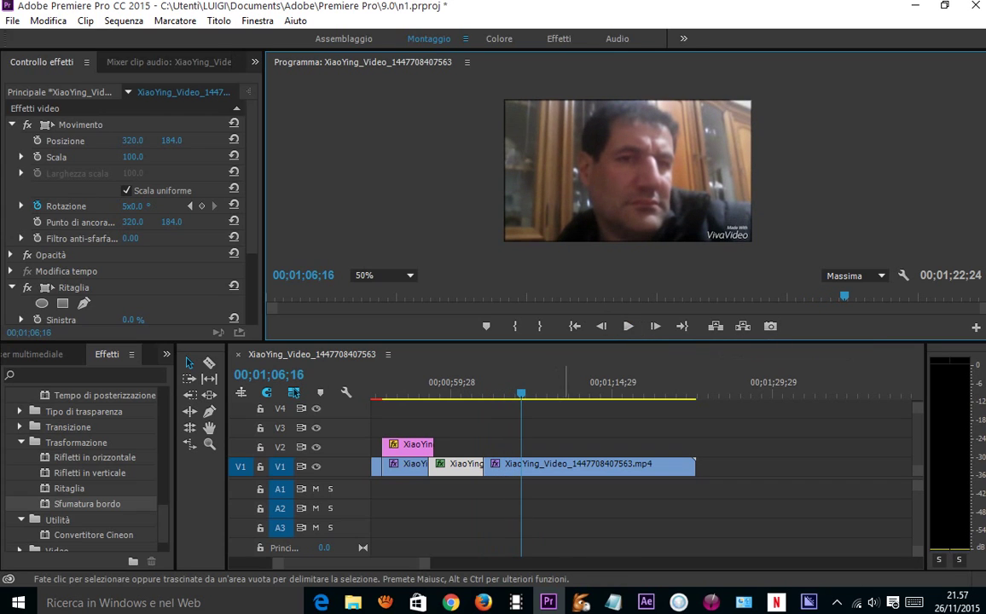
- Apply Tempo di posterizzazione (24.0 frame rate) to the long XiaoYing clip on V1 and preview it
click(589, 466)
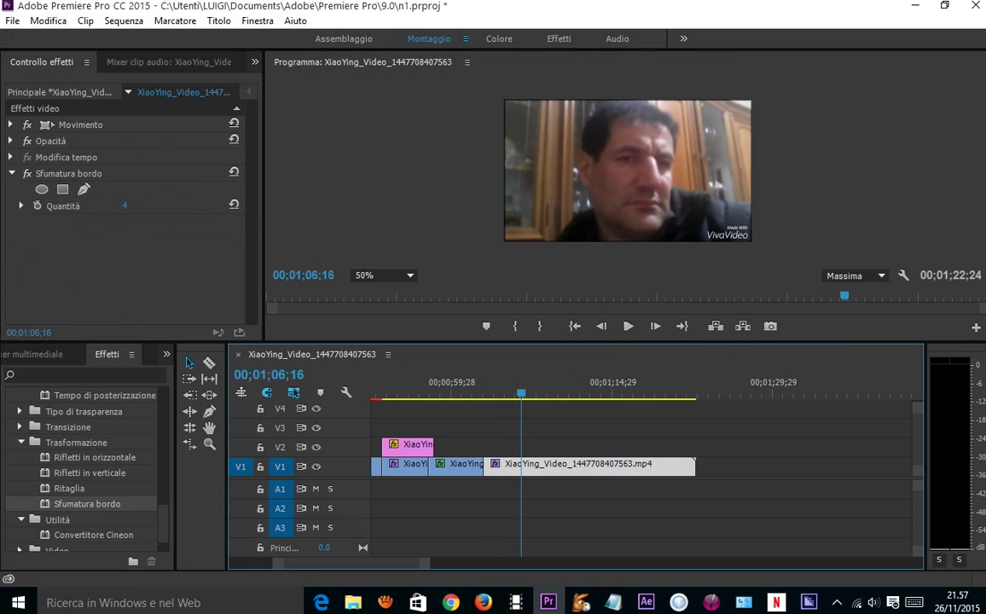
scroll(81, 465, down, 2)
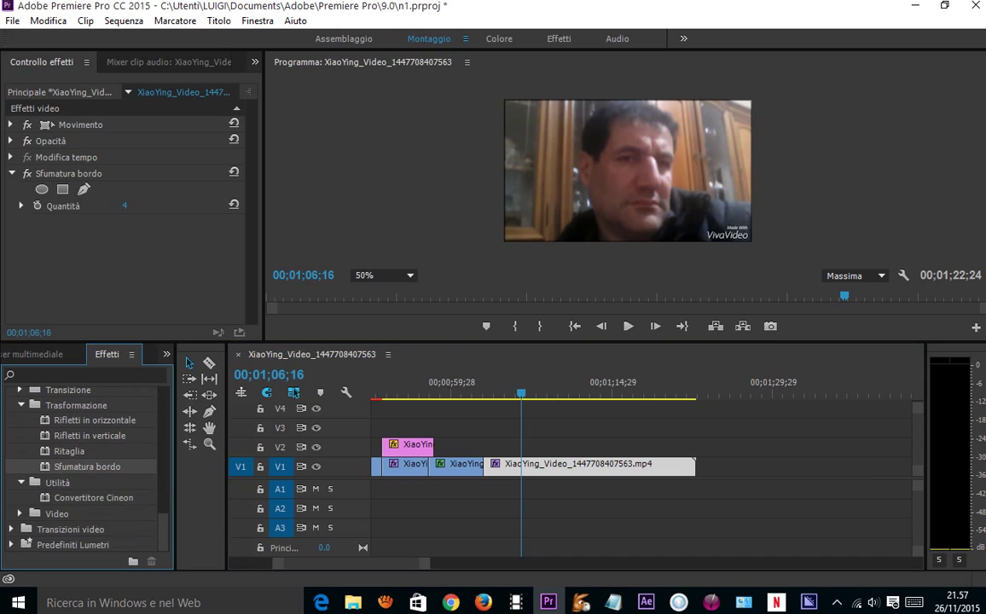
scroll(81, 465, up, 7)
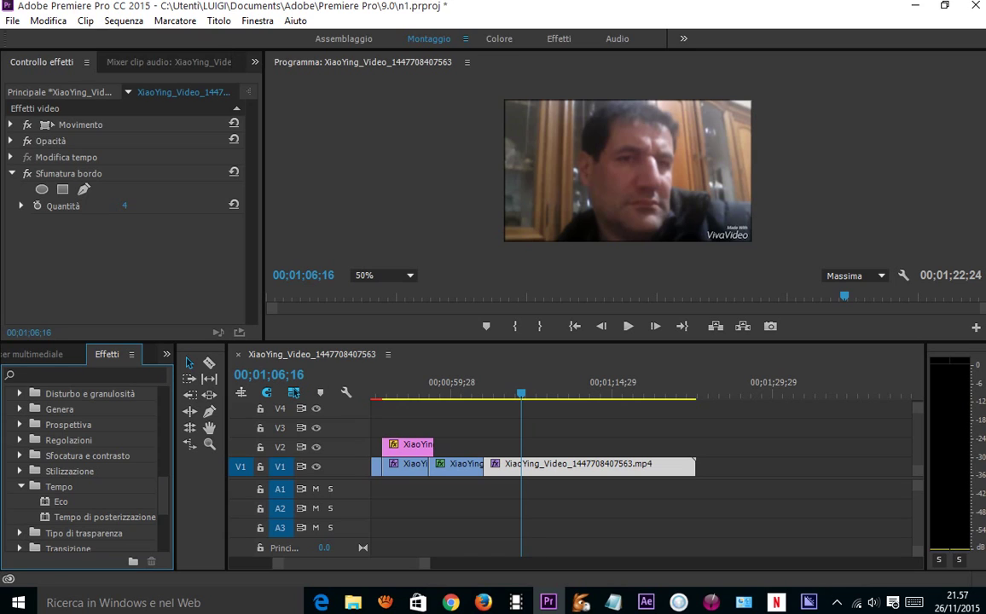
click(98, 517)
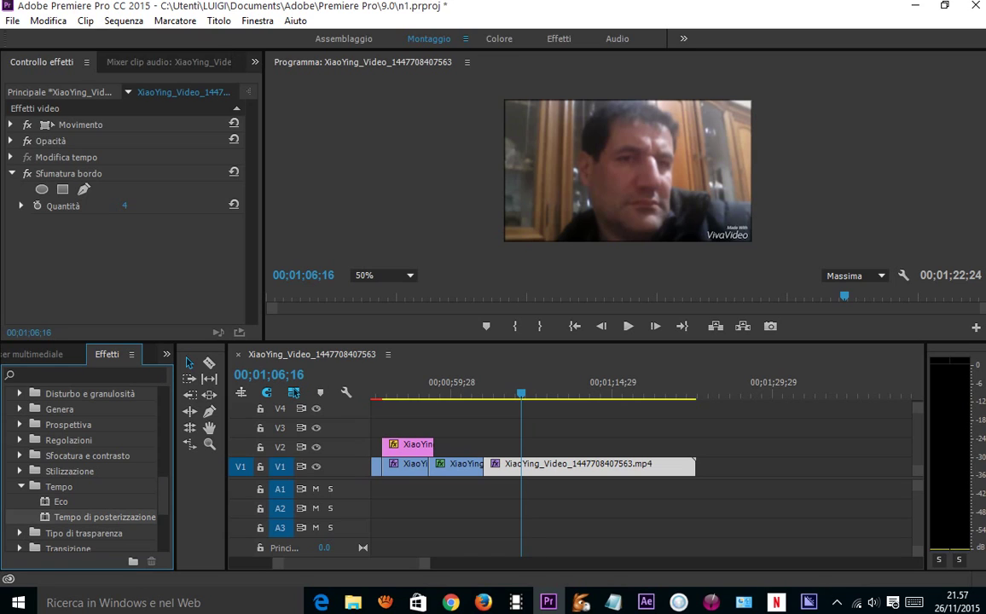
drag(98, 518, 550, 466)
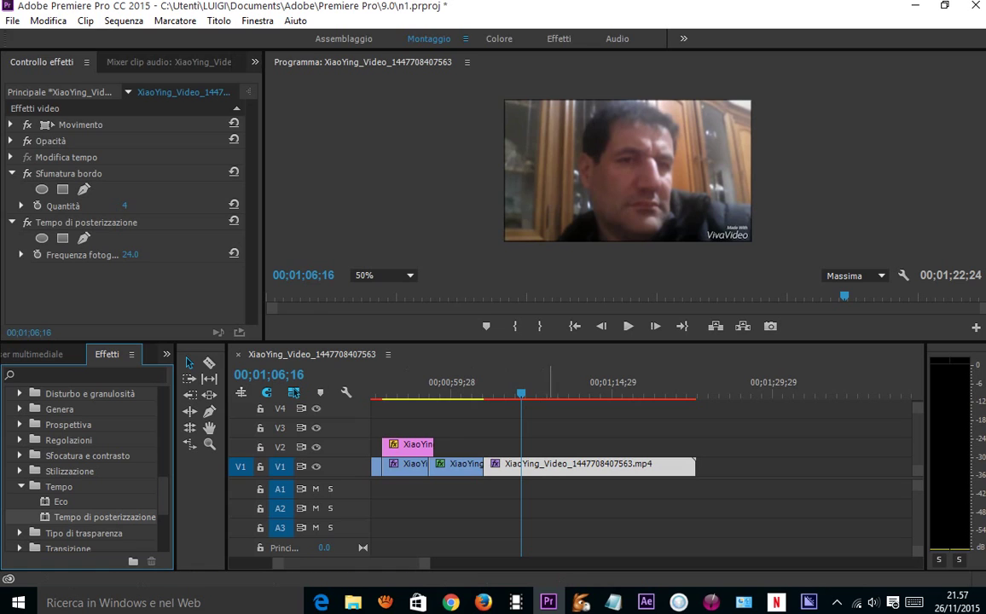
key(space)
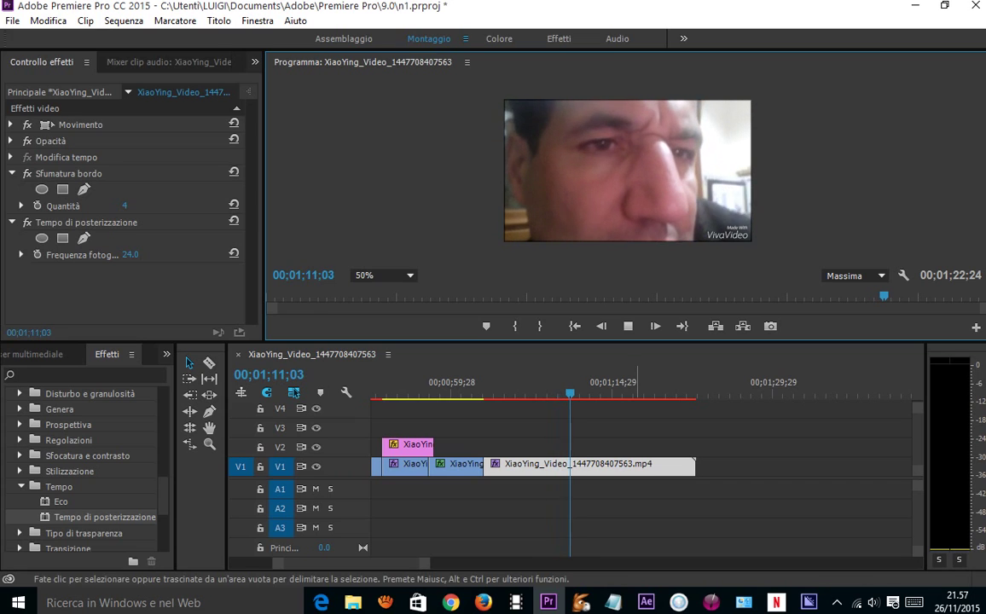
- Add an elliptical mask over the face to Tempo di posterizzazione and preview it
key(space)
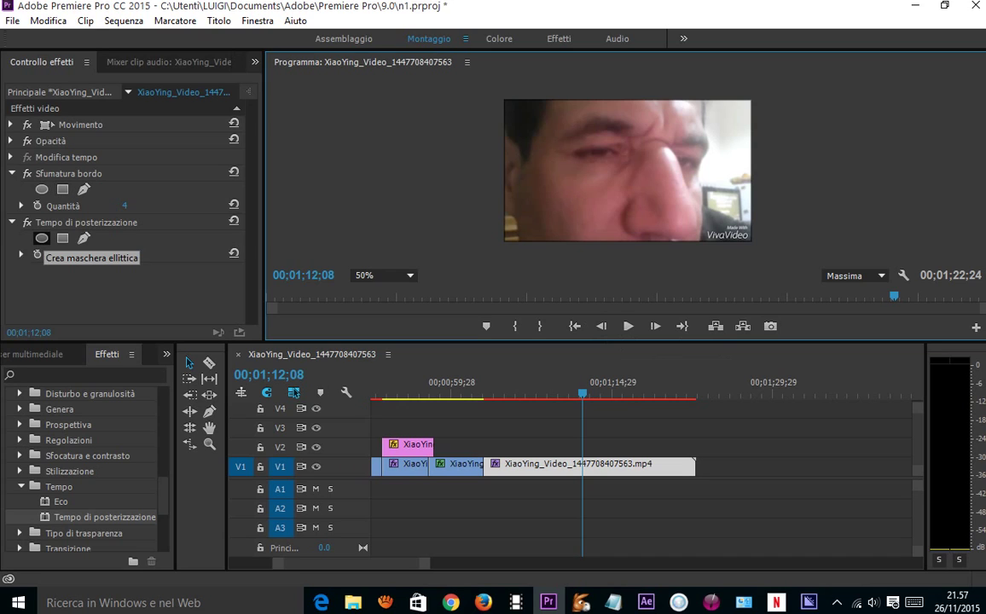
click(41, 239)
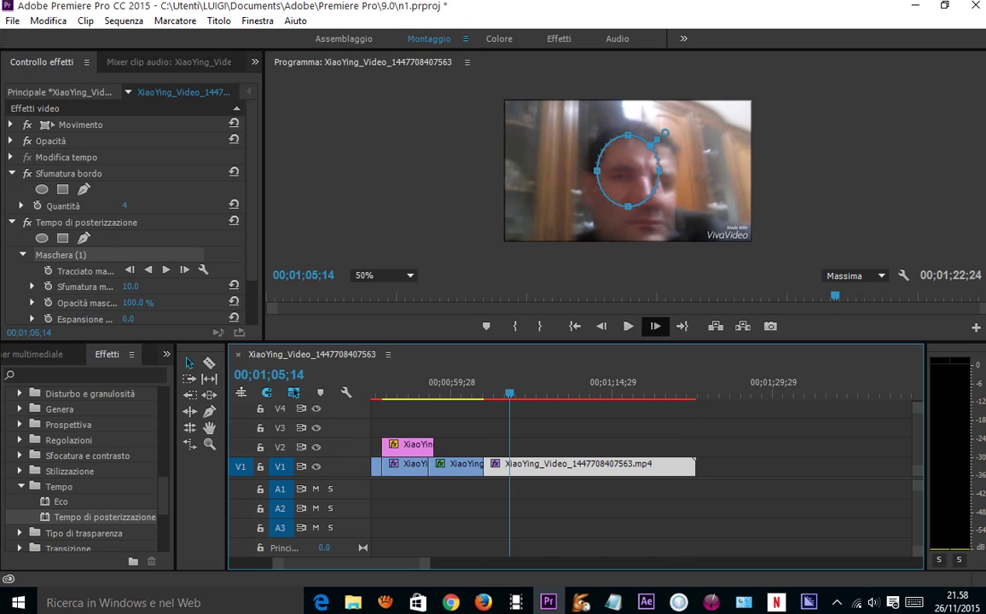
click(628, 326)
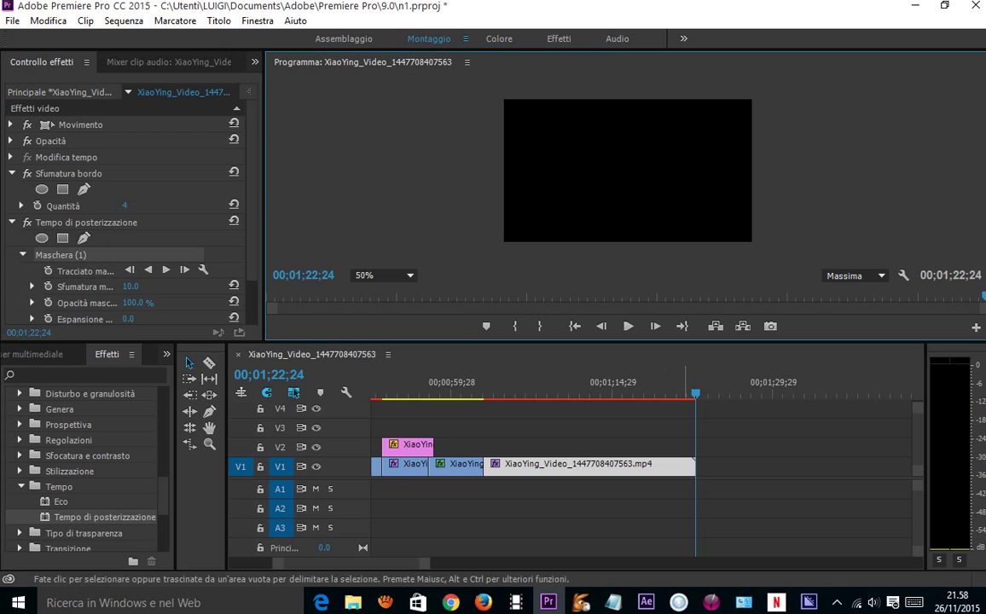
click(614, 388)
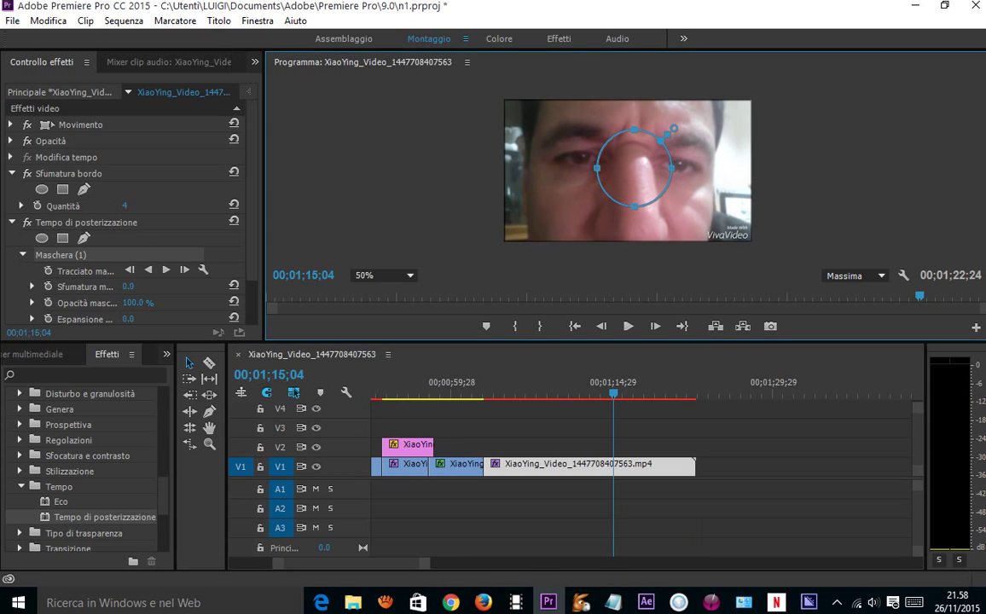
- Feather the elliptical face mask to 109.1 and play it back from about 00;01;10;04
drag(674, 129, 693, 111)
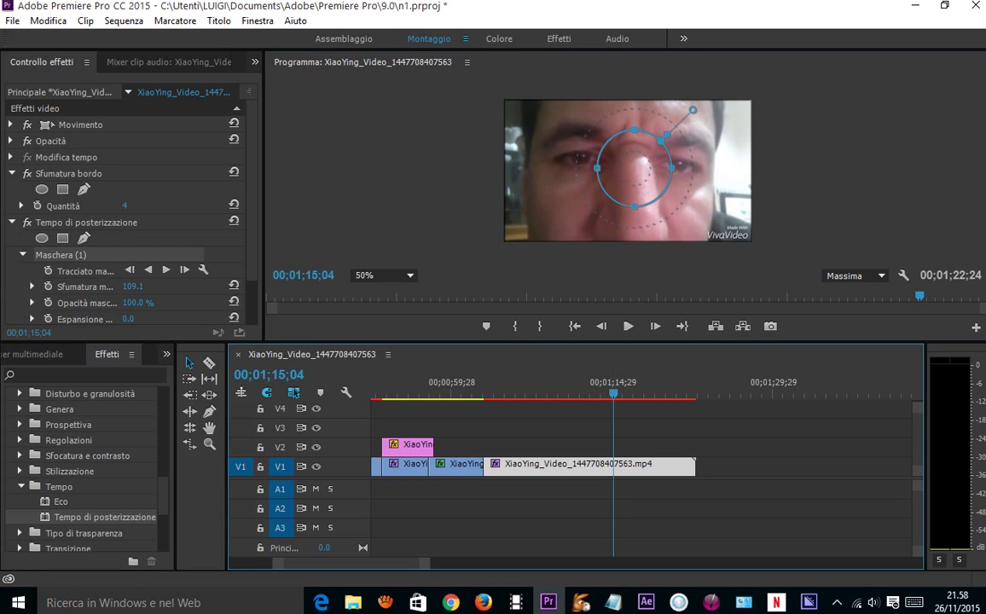
drag(614, 394, 560, 394)
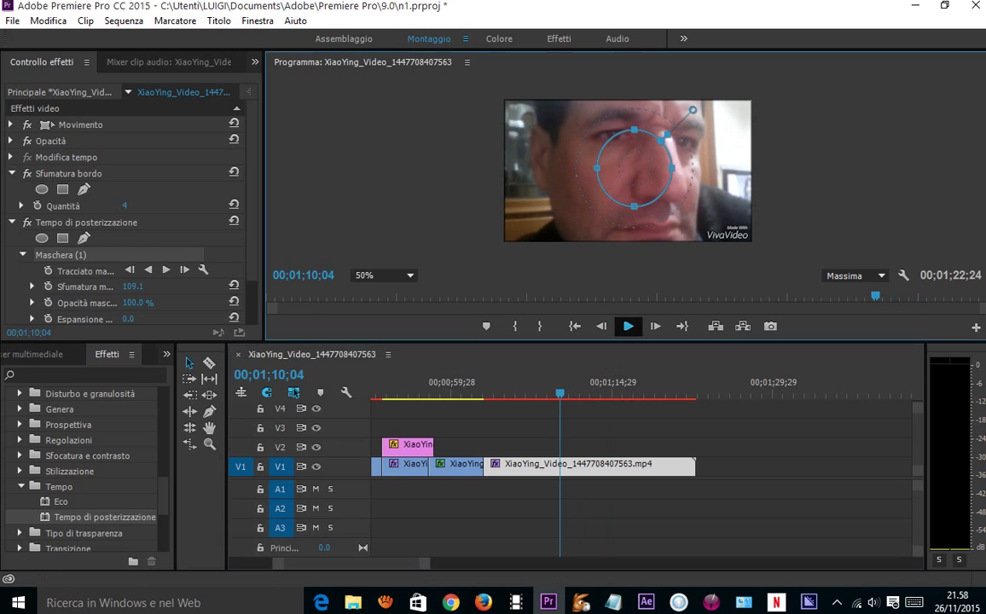
click(628, 326)
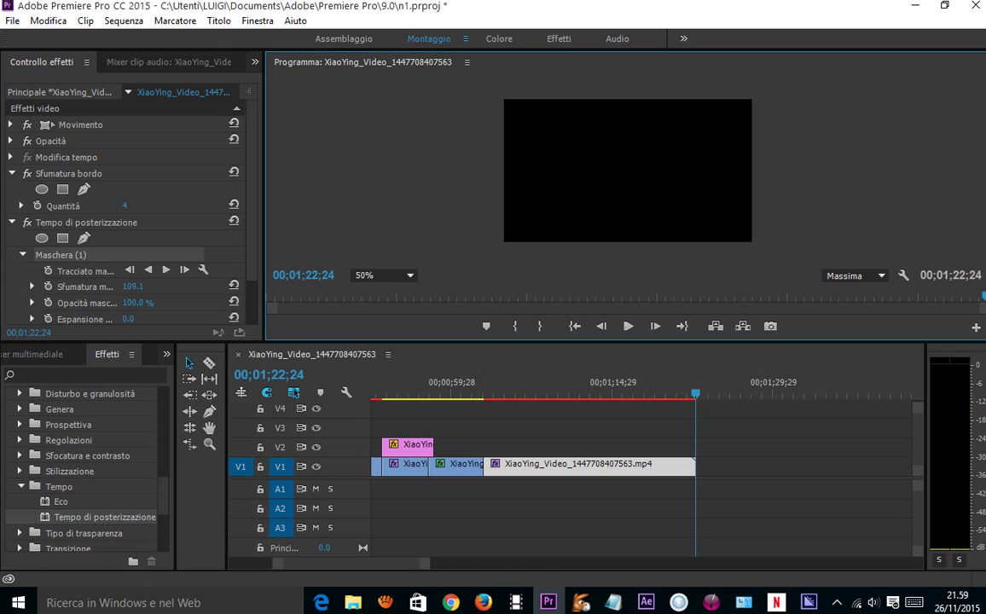
click(457, 465)
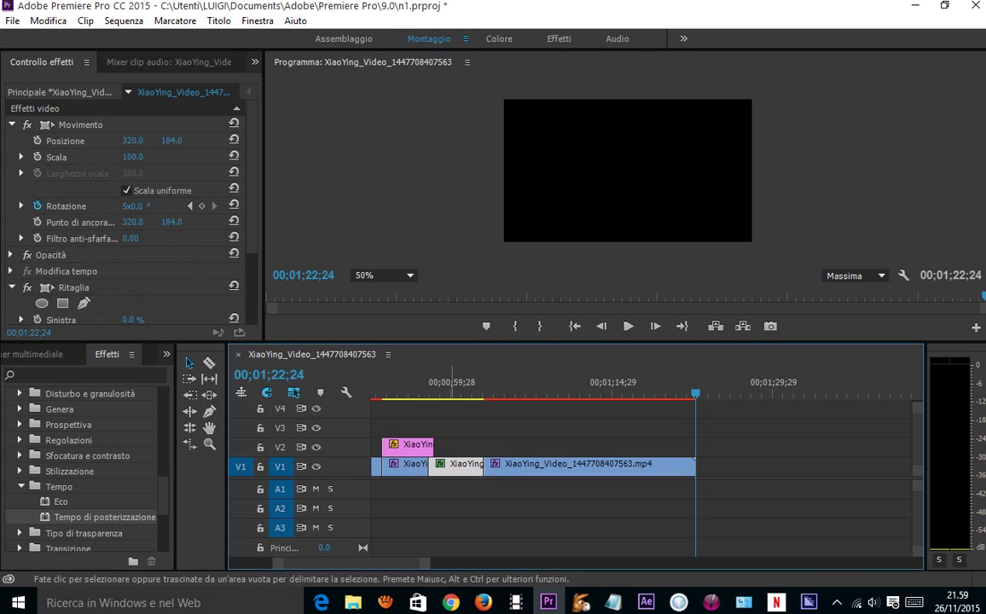
- On the long webcam clip at 00;01;03;10, trace a pen-drawn polygon mask around the face
click(589, 468)
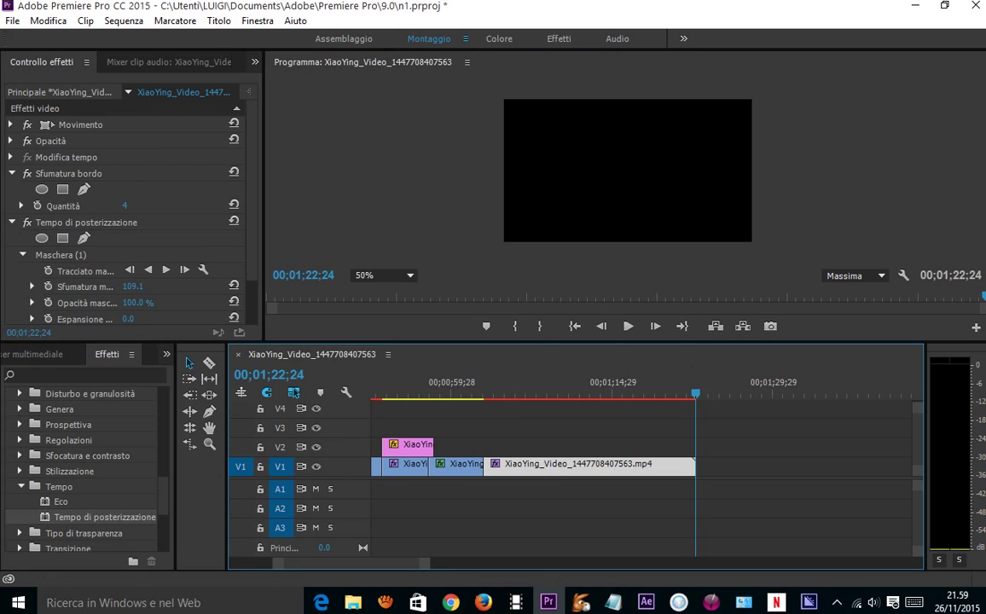
drag(696, 393, 487, 393)
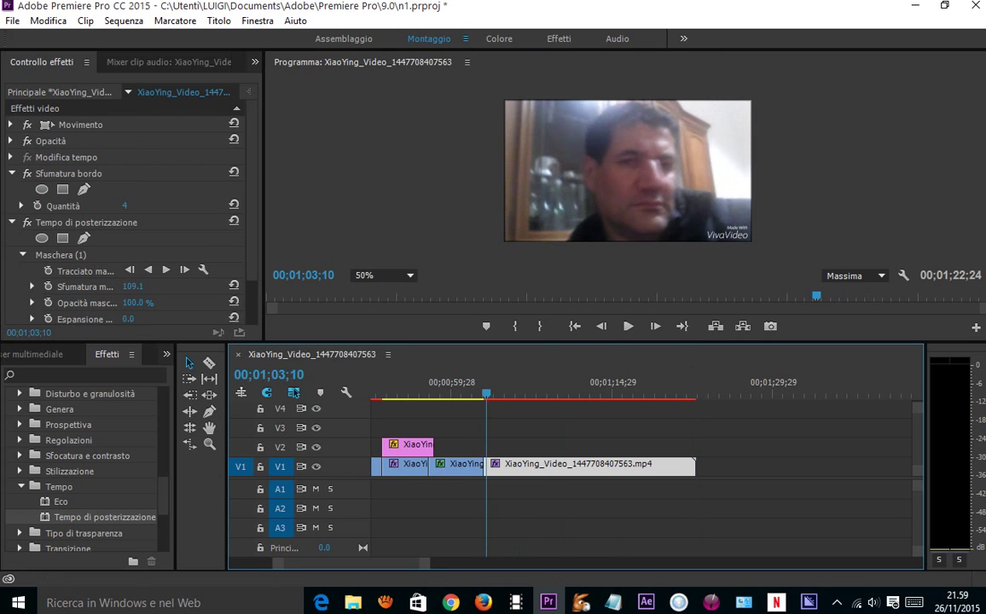
click(83, 238)
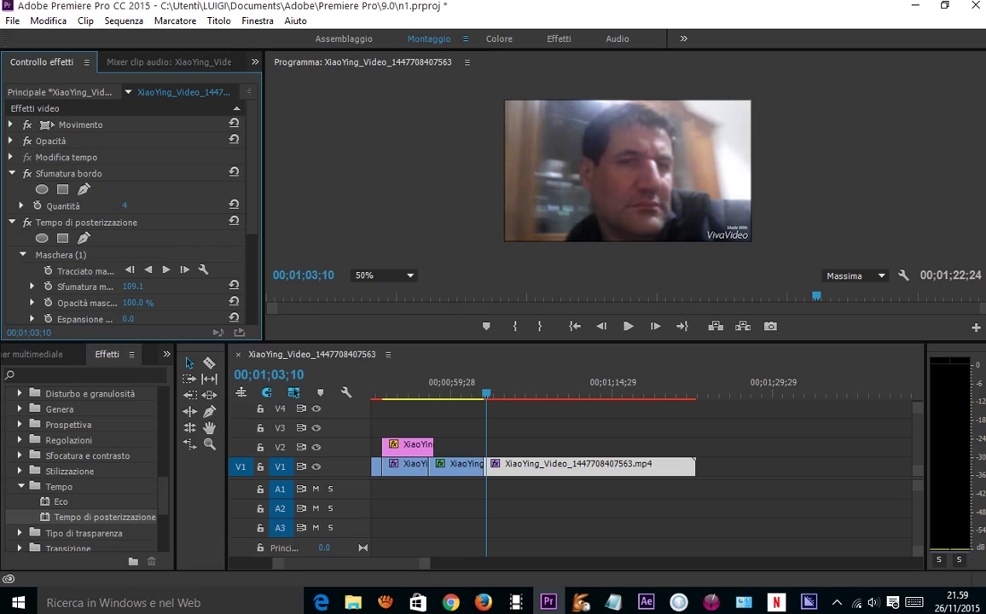
click(621, 131)
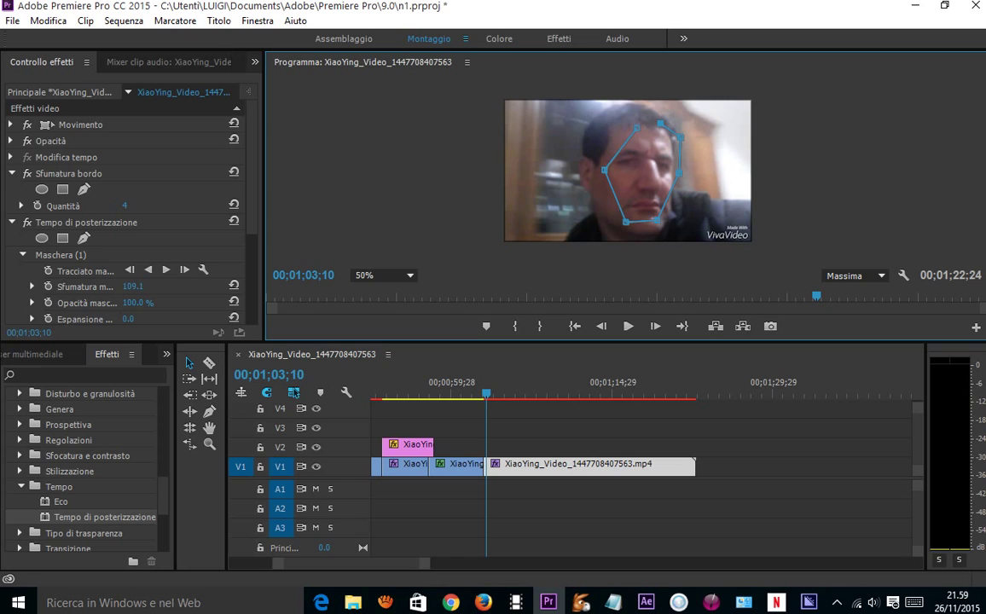
key(Delete)
key(ctrl+z)
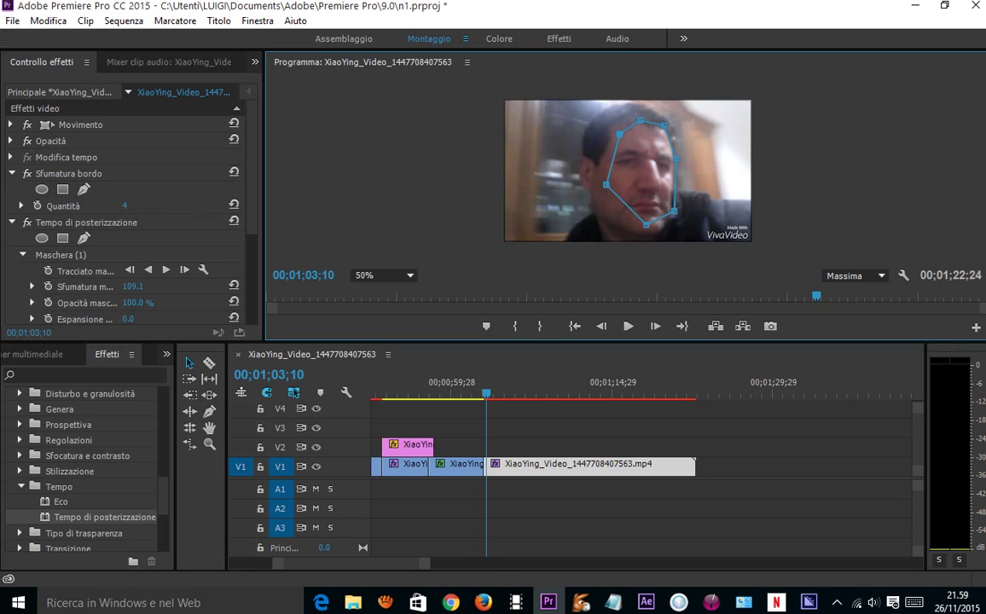
key(shift+5)
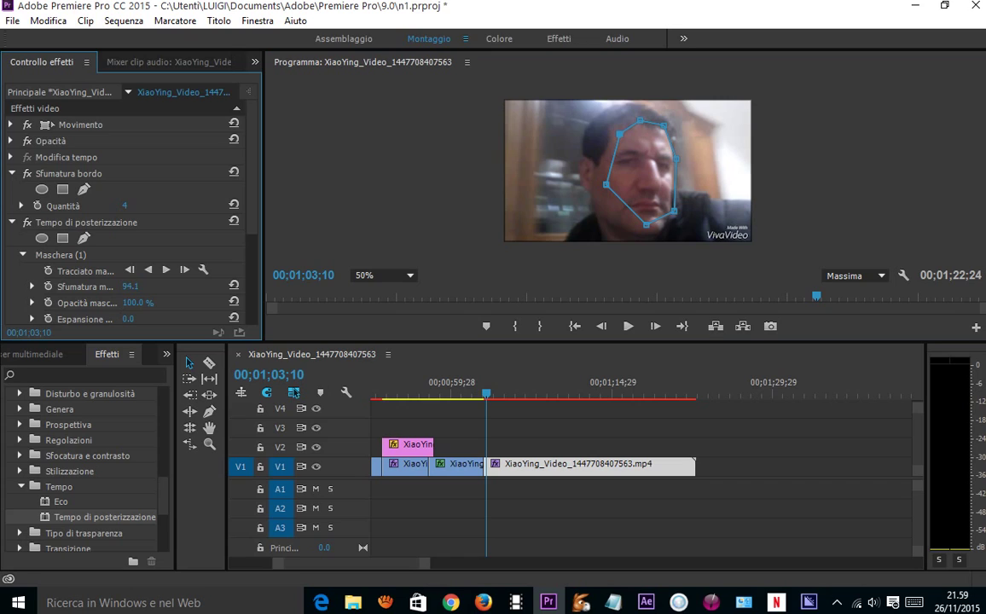
- Set the face mask to feather 153.1, opacity 24.0% and expansion -28.0
mouse_move(130, 287)
mouse_down()
mouse_move(181, 287)
mouse_move(70, 303)
mouse_up()
drag(127, 319, 104, 318)
drag(613, 160, 627, 166)
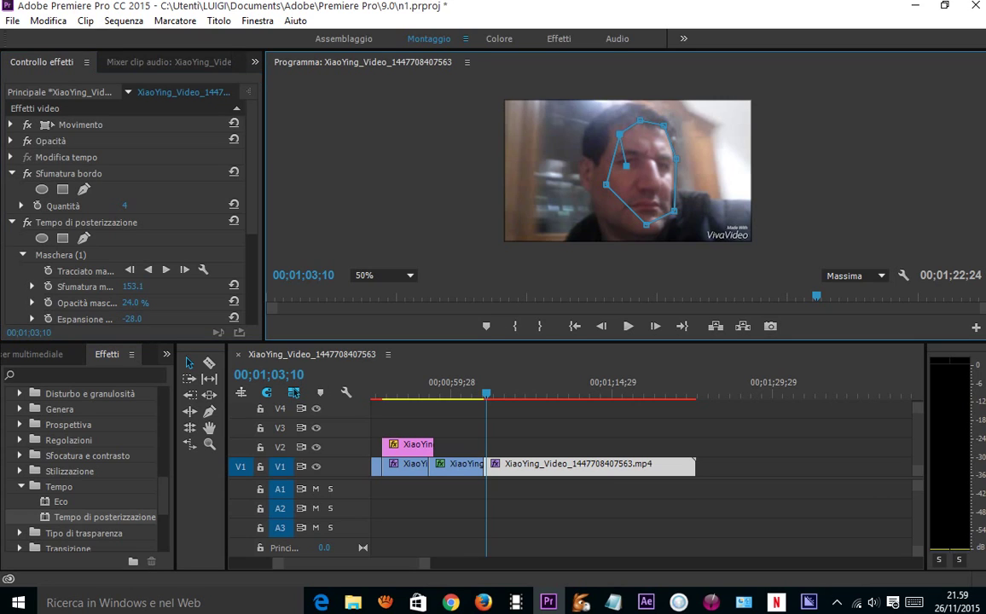
key(ctrl+z)
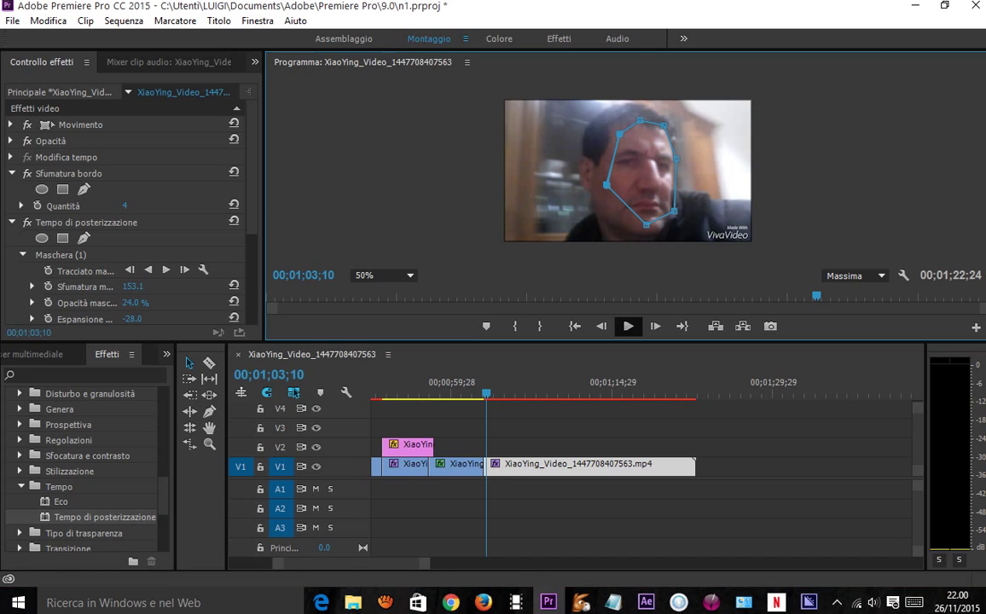
- Preview the masked clip from around 00;01;01, stopping at 00;01;05;14
click(628, 326)
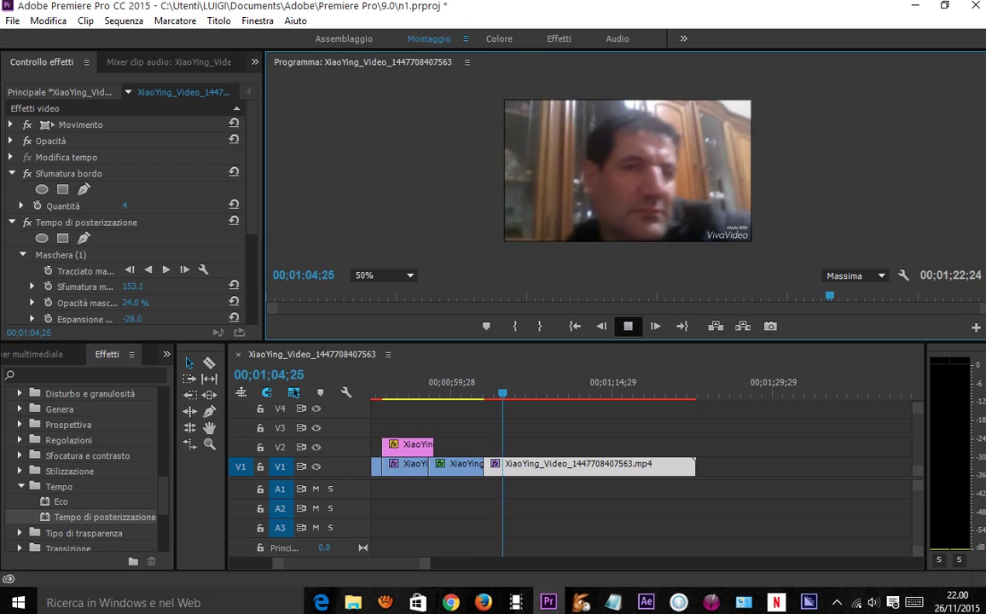
key(space)
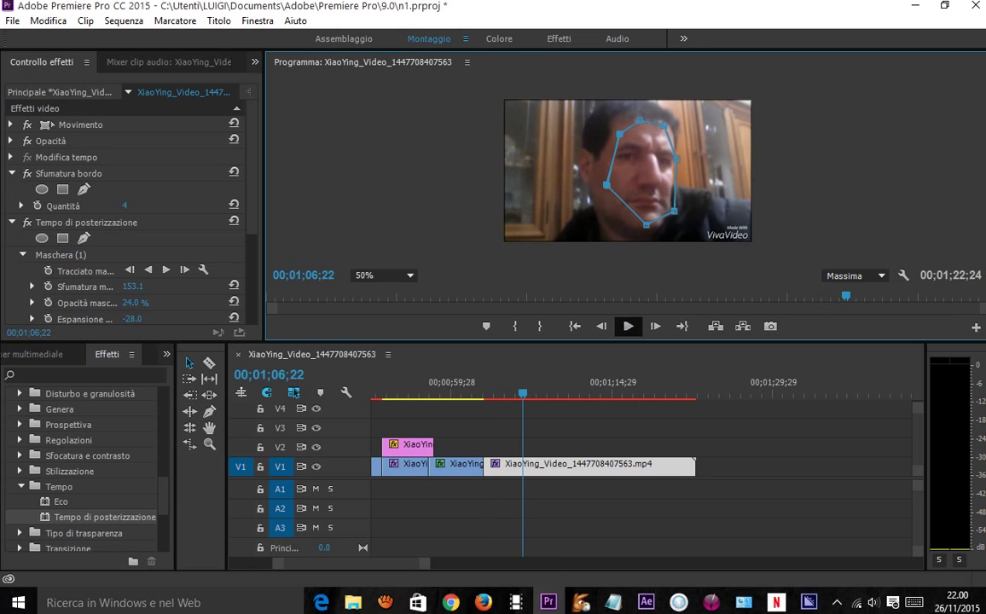
drag(522, 393, 470, 393)
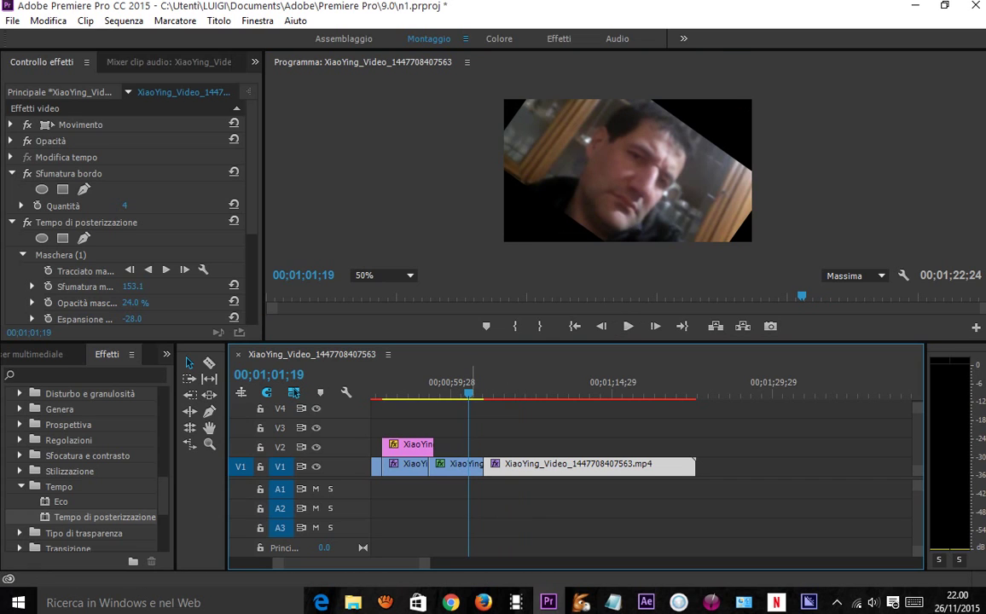
click(628, 326)
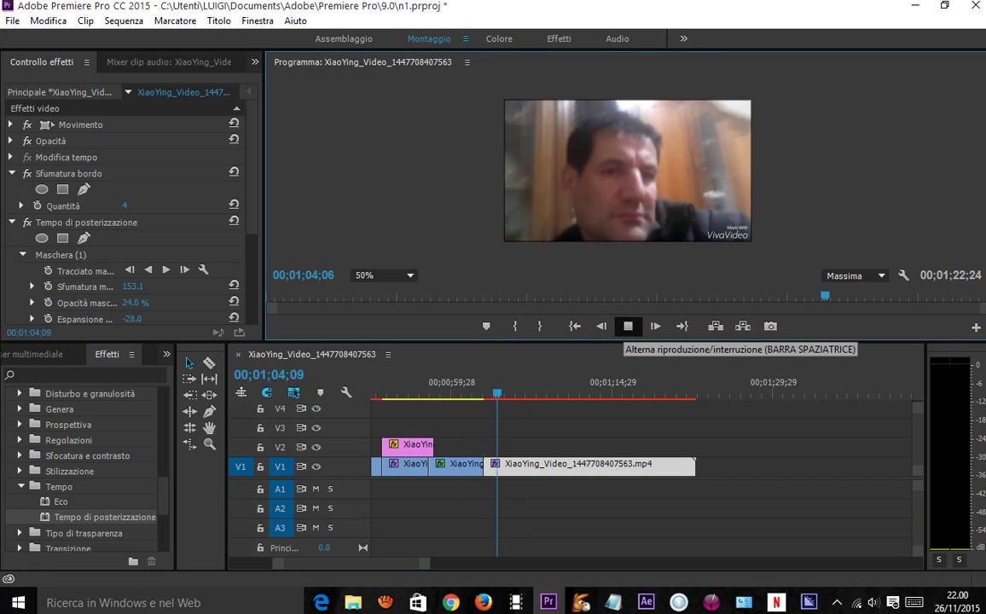
click(628, 326)
key(shift+3)
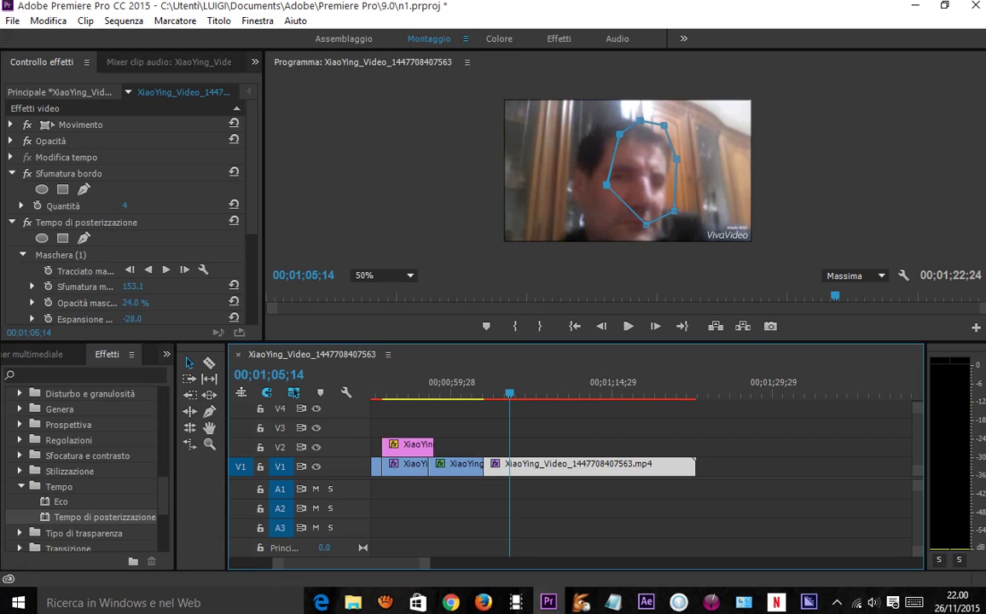
scroll(81, 465, up, 4)
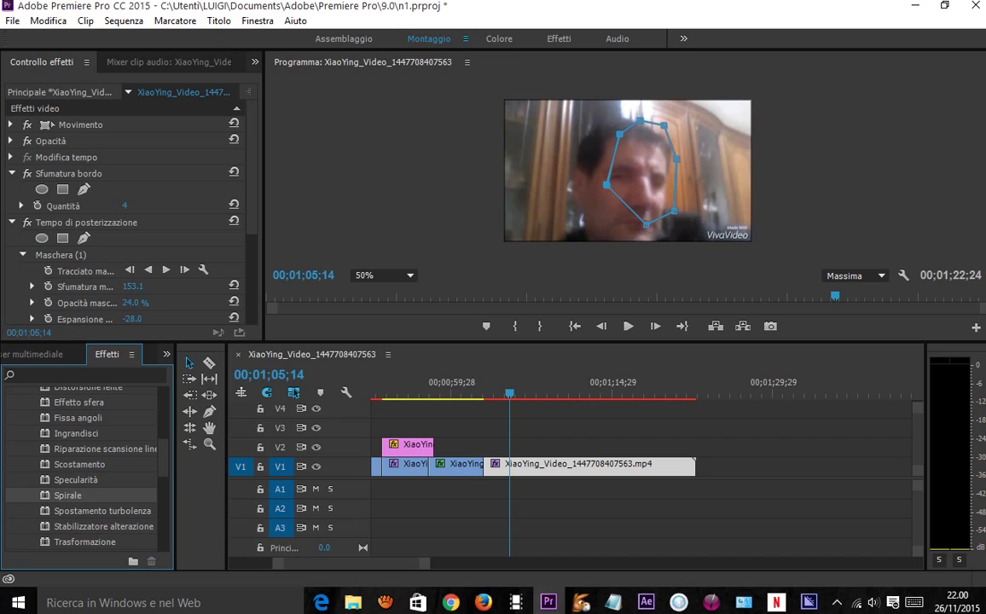
- Apply Spirale to the long V1 clip, play it back, and dismiss the aTube Catcher popup
drag(68, 495, 533, 465)
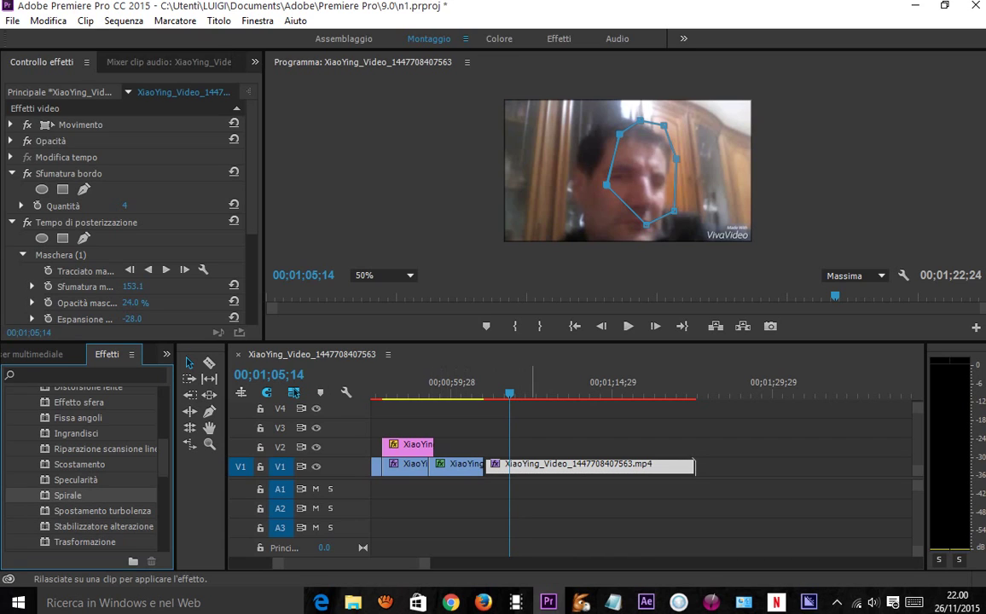
click(628, 326)
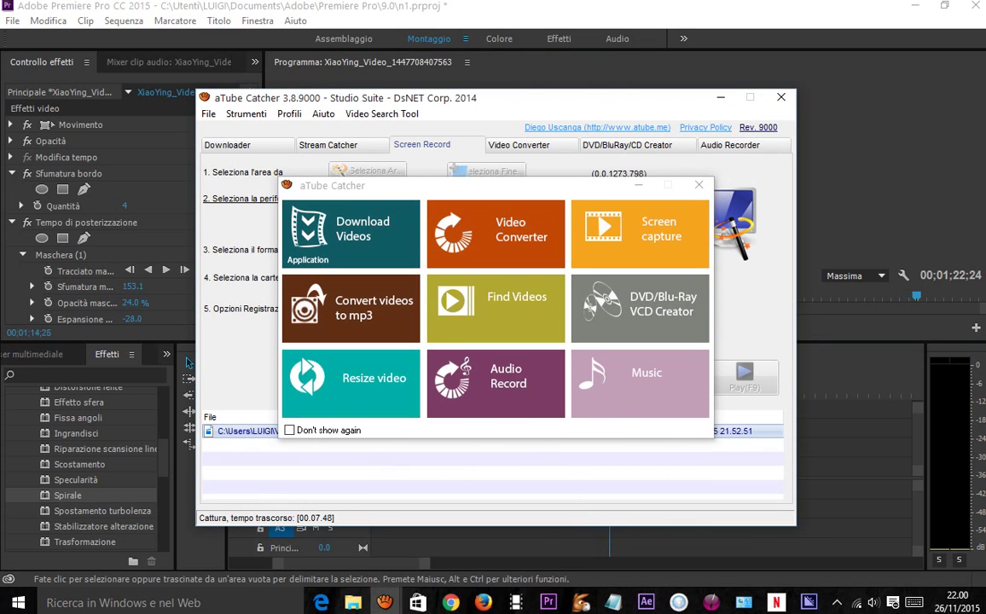
click(699, 185)
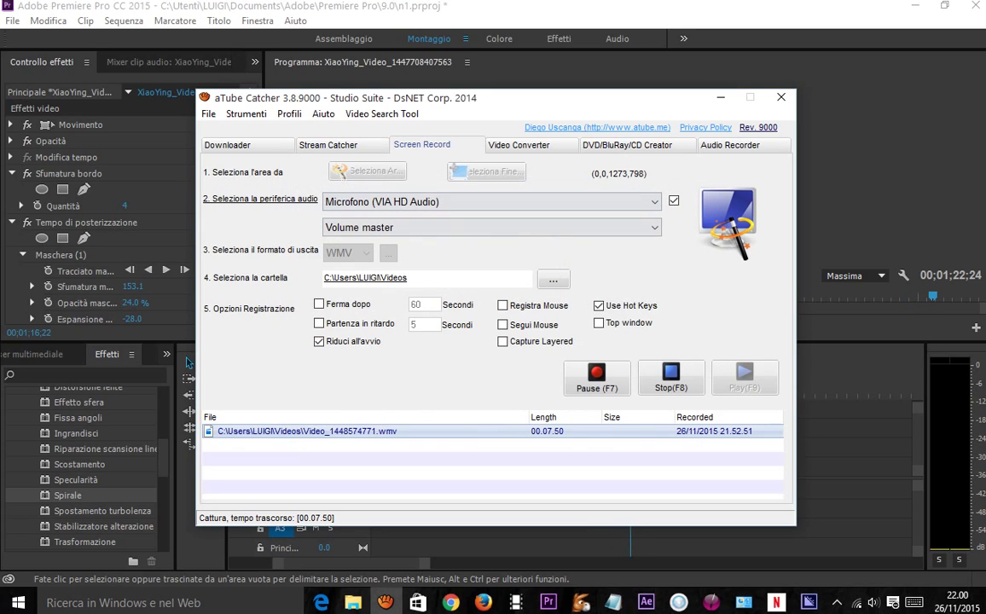